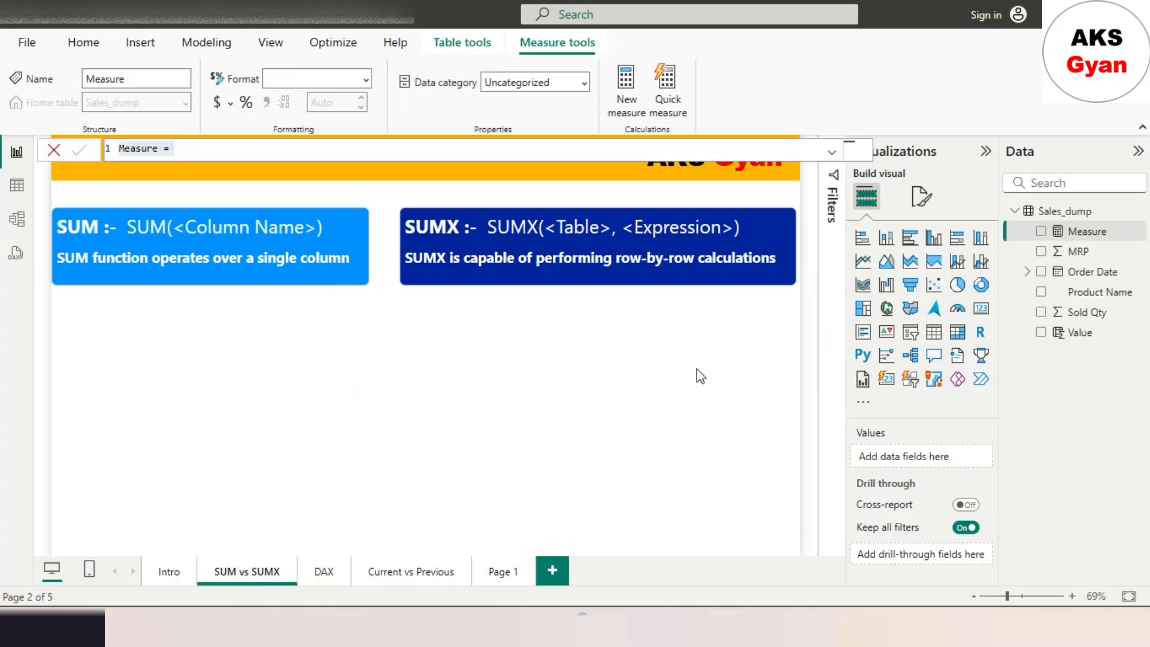
Name the new measure Total Value - SUM
double_click(138, 148)
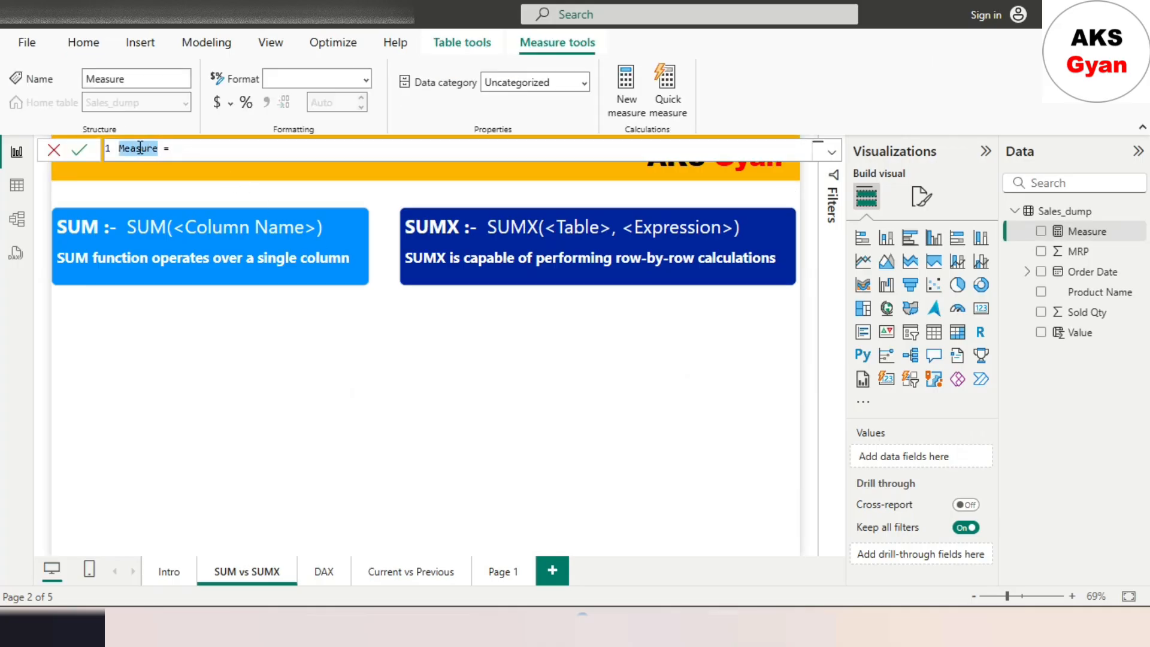
type("Total sa")
key("BackSpace")
key("BackSpace")
type("Value ")
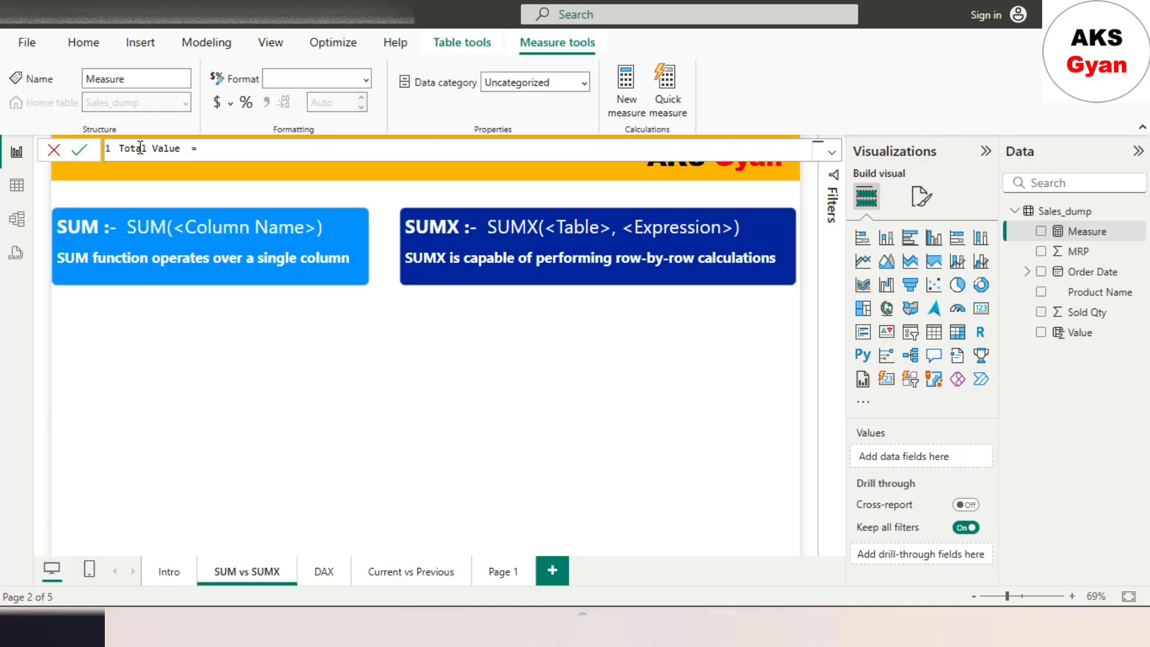
type("- SUM")
Define the Total Value - SUM measure as SUM(Sales_dump[Value]) and commit the formula
left_click(326, 150)
type("SUM(")
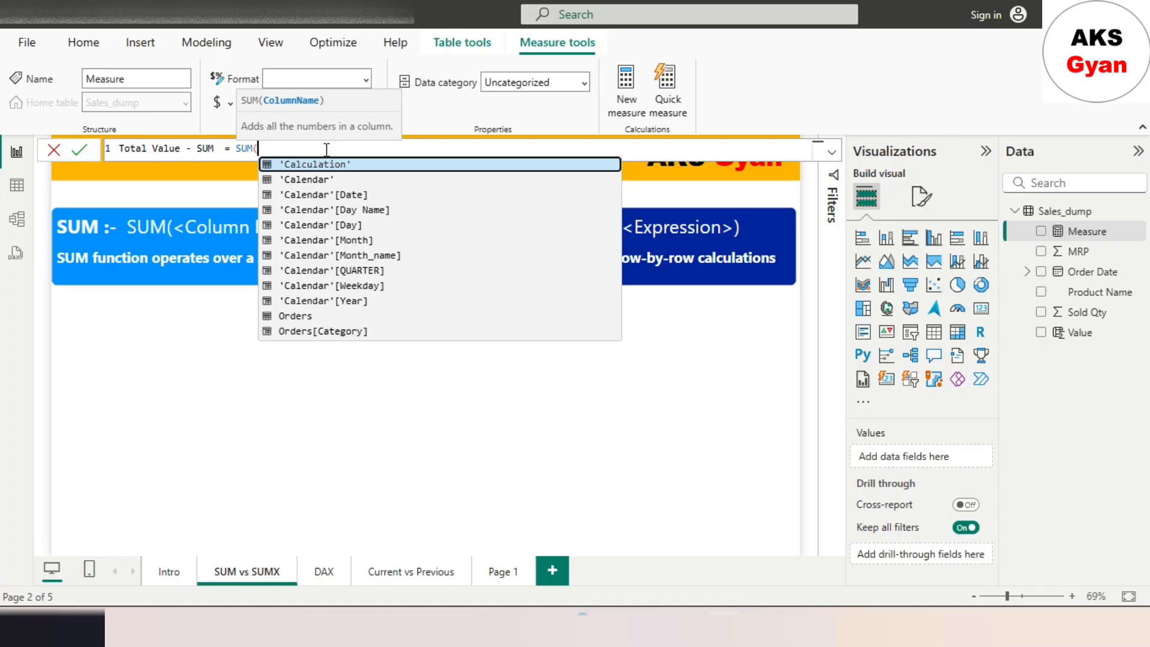
type("val")
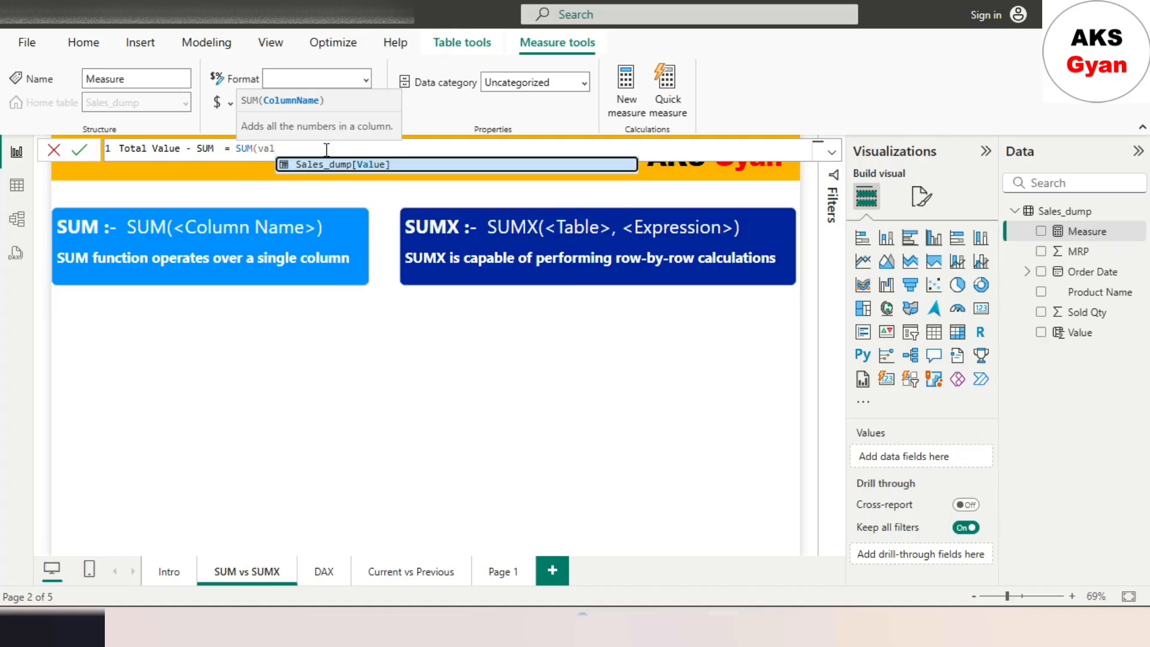
key("Tab")
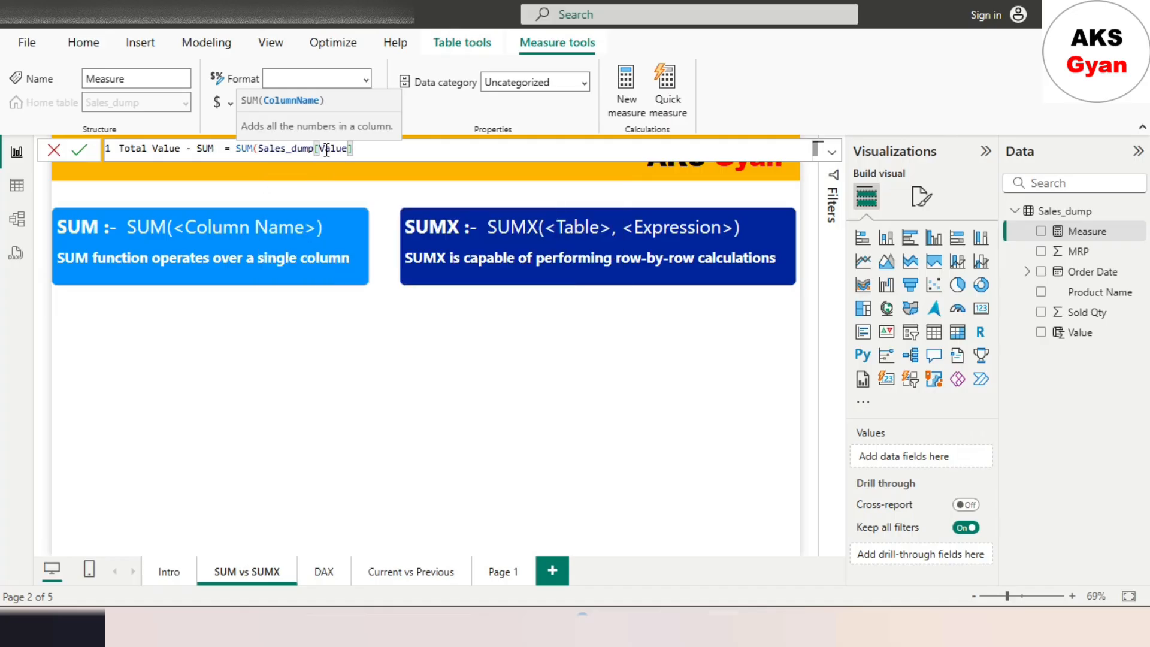
type(")")
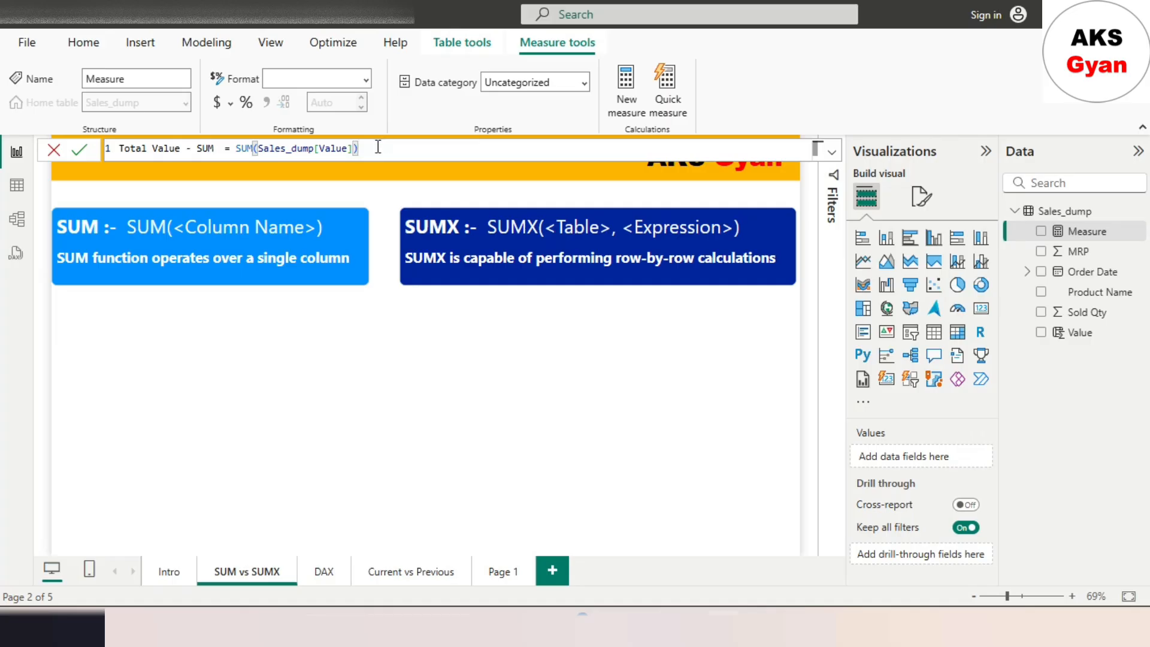
left_click(77, 149)
Add a card visual to the report page showing the Total Value - SUM measure
left_click(269, 406)
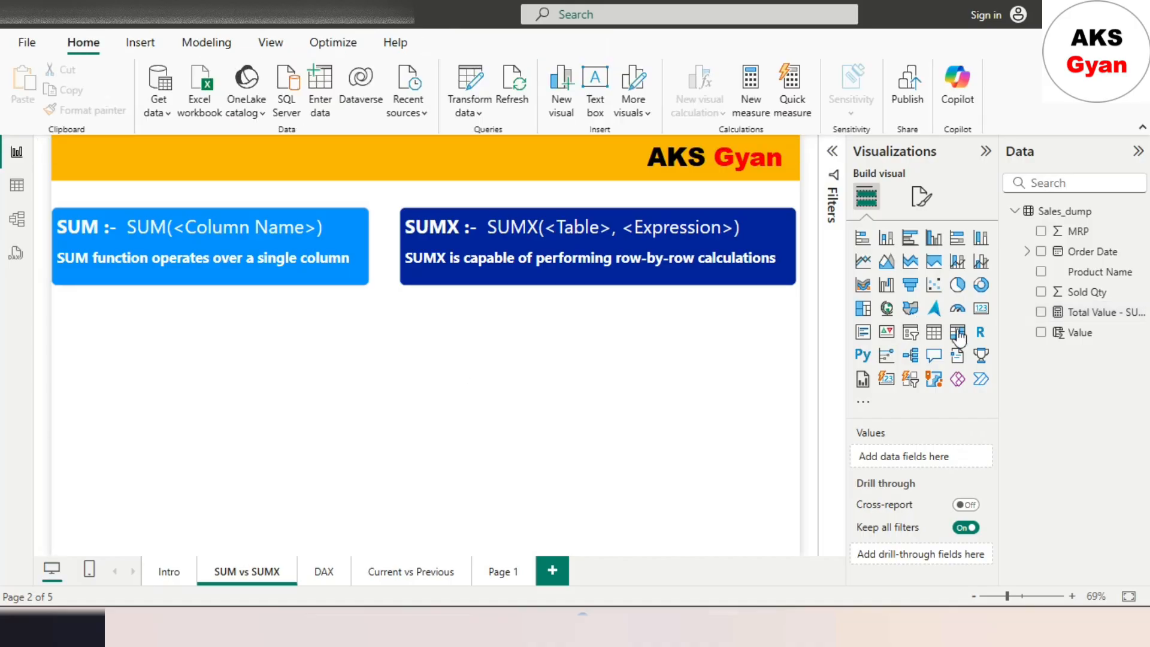
left_click(980, 311)
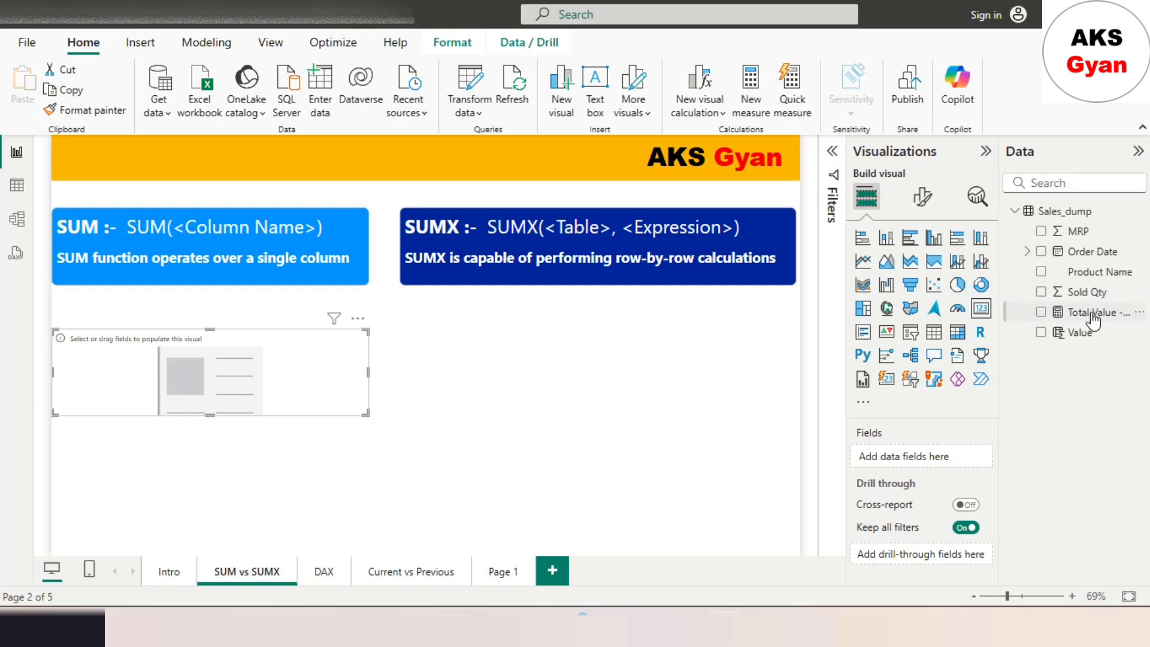
left_click_drag(1094, 320, 285, 373)
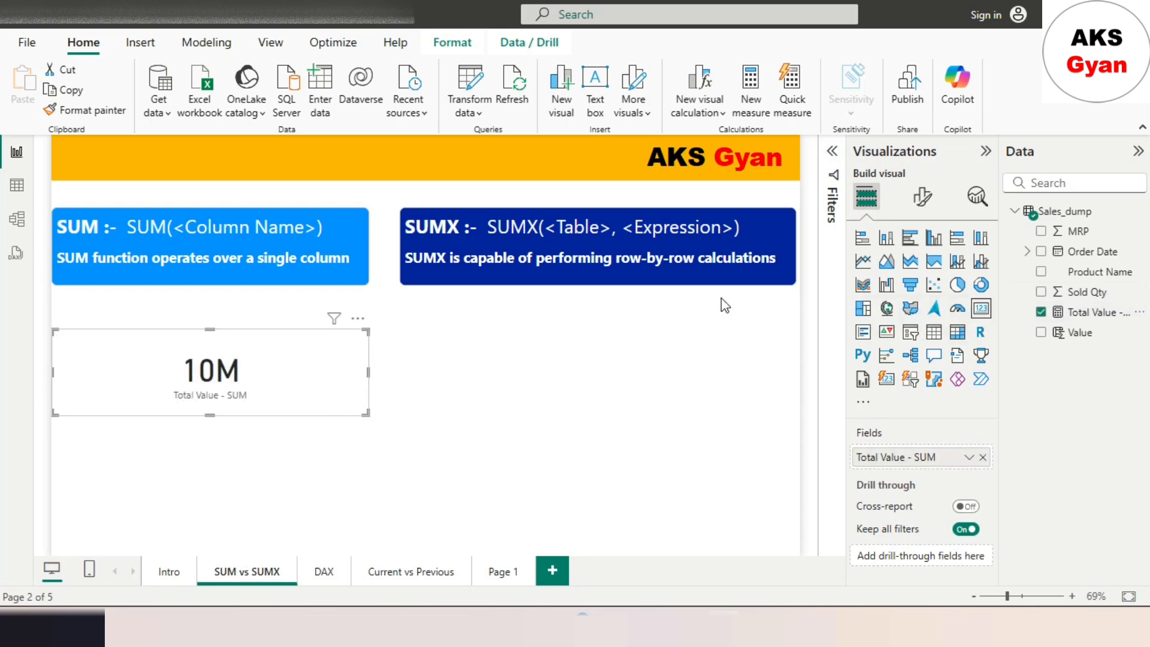
Set the display units of the Total Value card's callout value to None
left_click(922, 196)
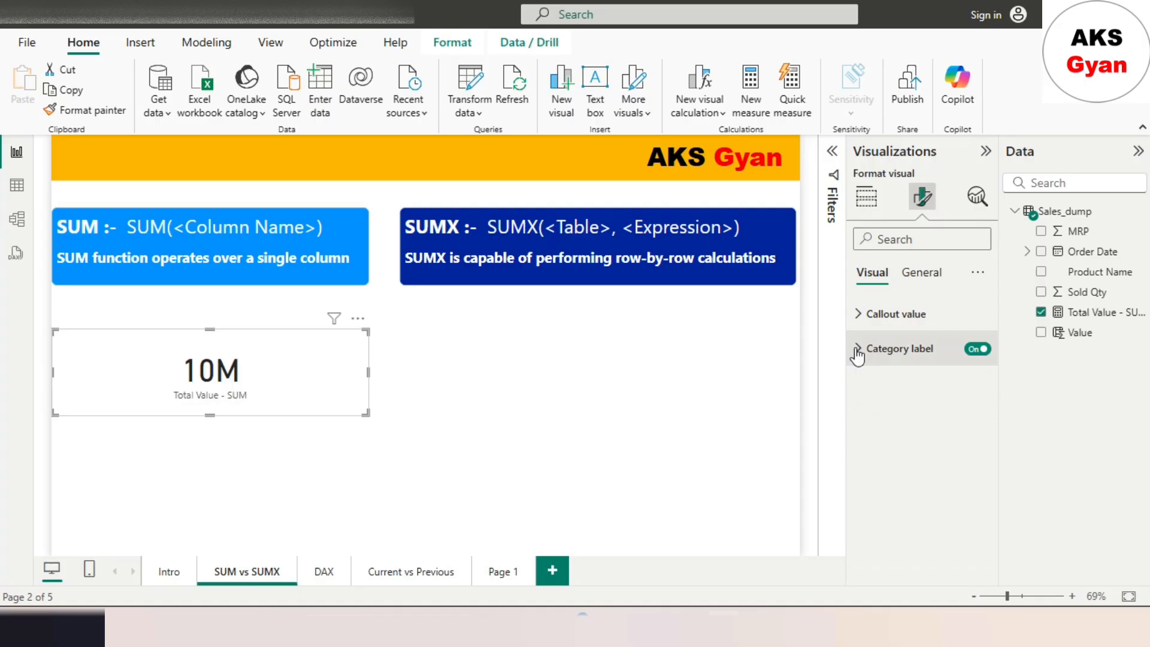
left_click(891, 330)
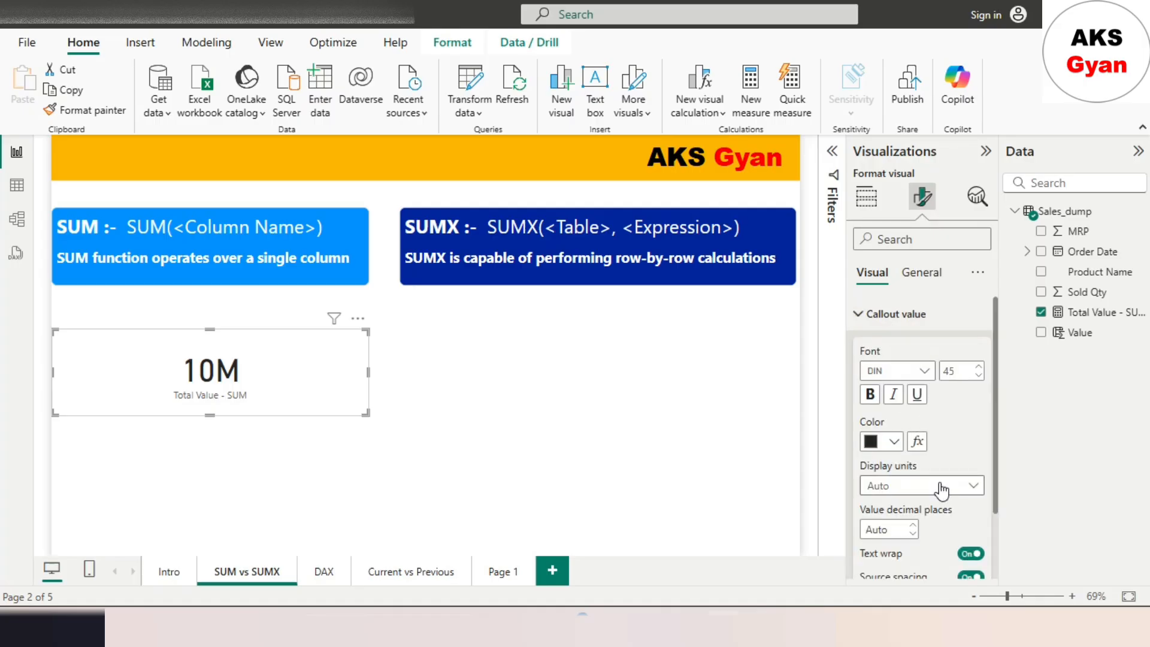
left_click(940, 488)
left_click(881, 386)
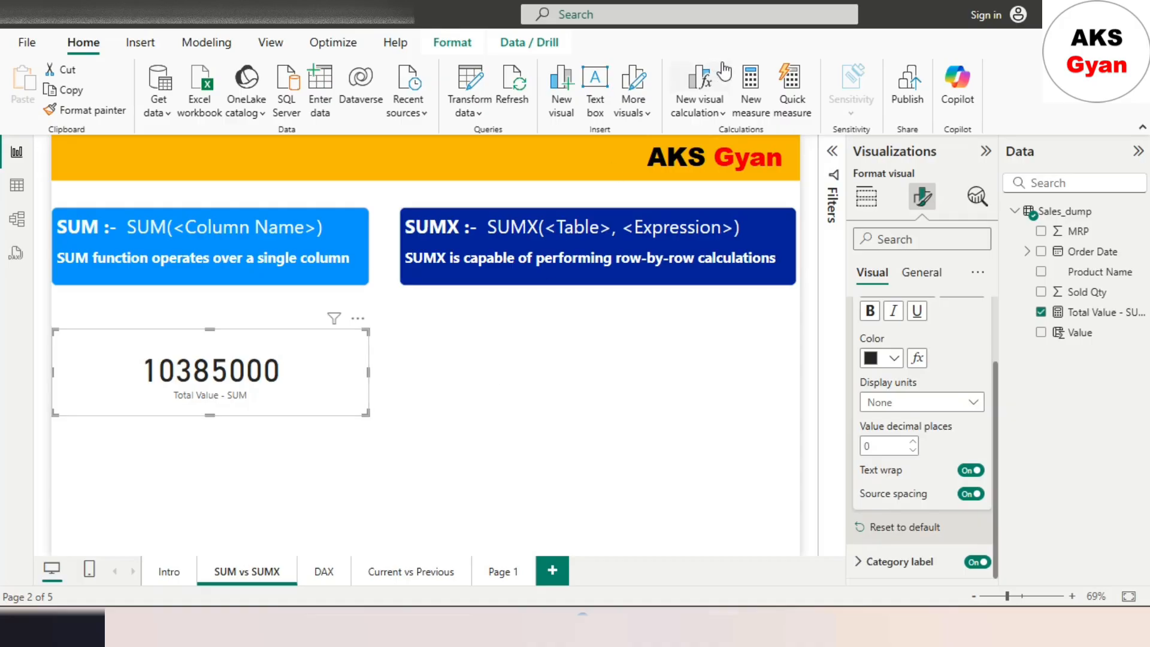
Create a measure Total Qty - SUM = SUM(Sales_dump[Sold Qty])
left_click(750, 102)
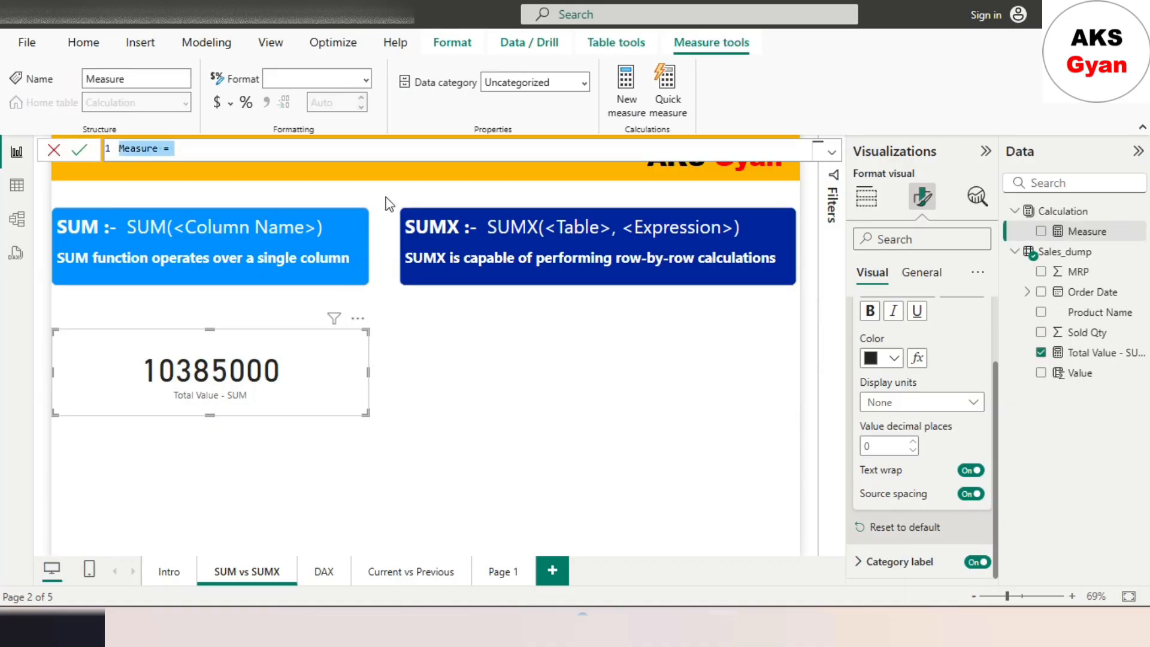
type("Qty")
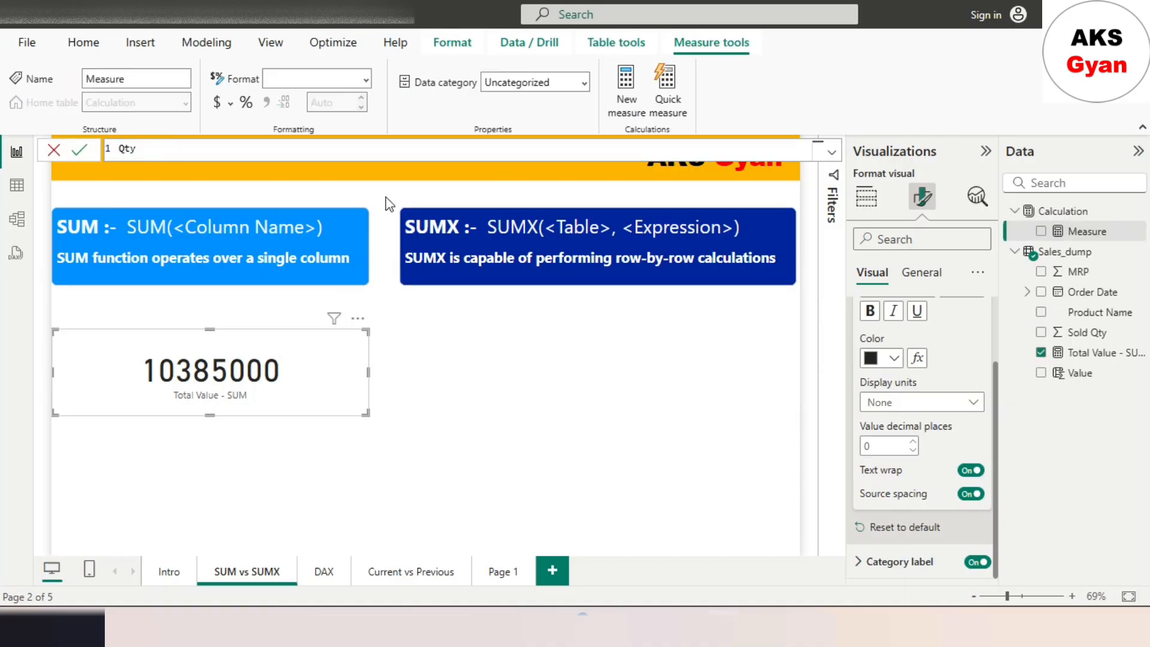
key("BackSpace")
key("BackSpace")
key("BackSpace")
type("Total Qty - SUM = SUM(")
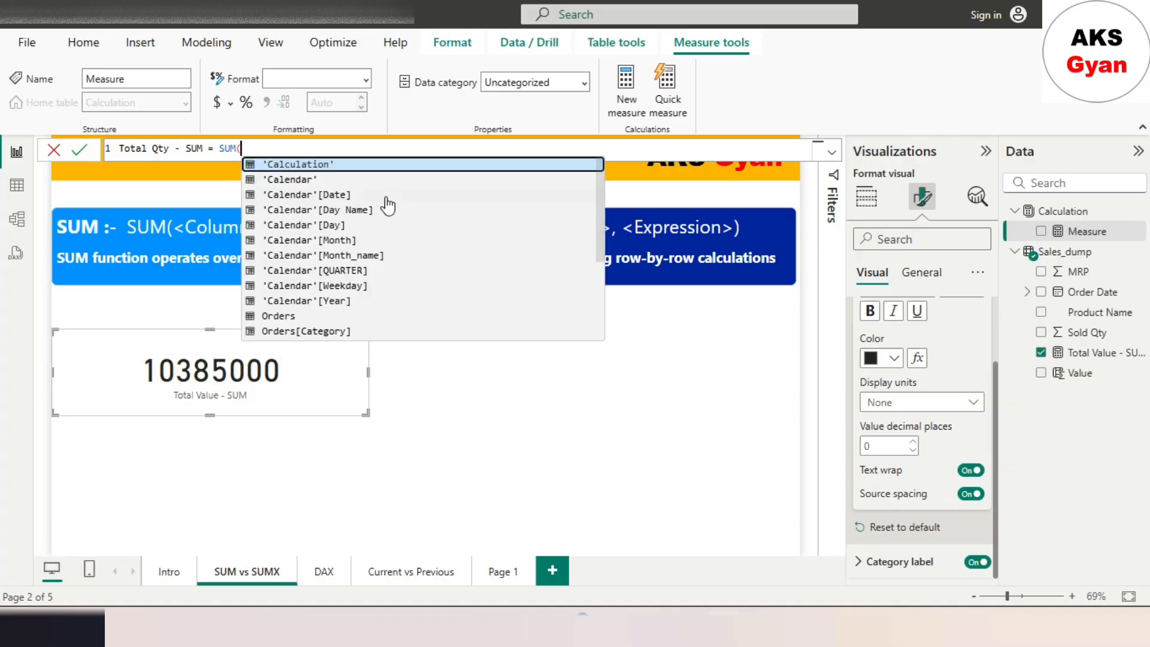
type("Sales_dump[Sol")
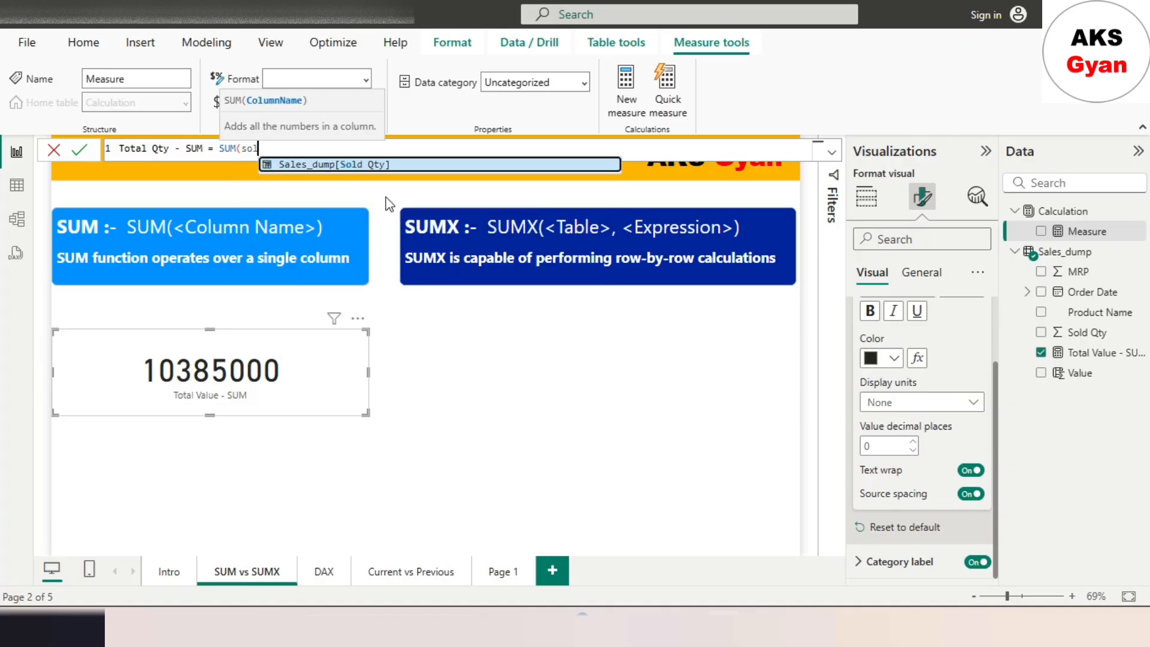
key("Tab")
type(")")
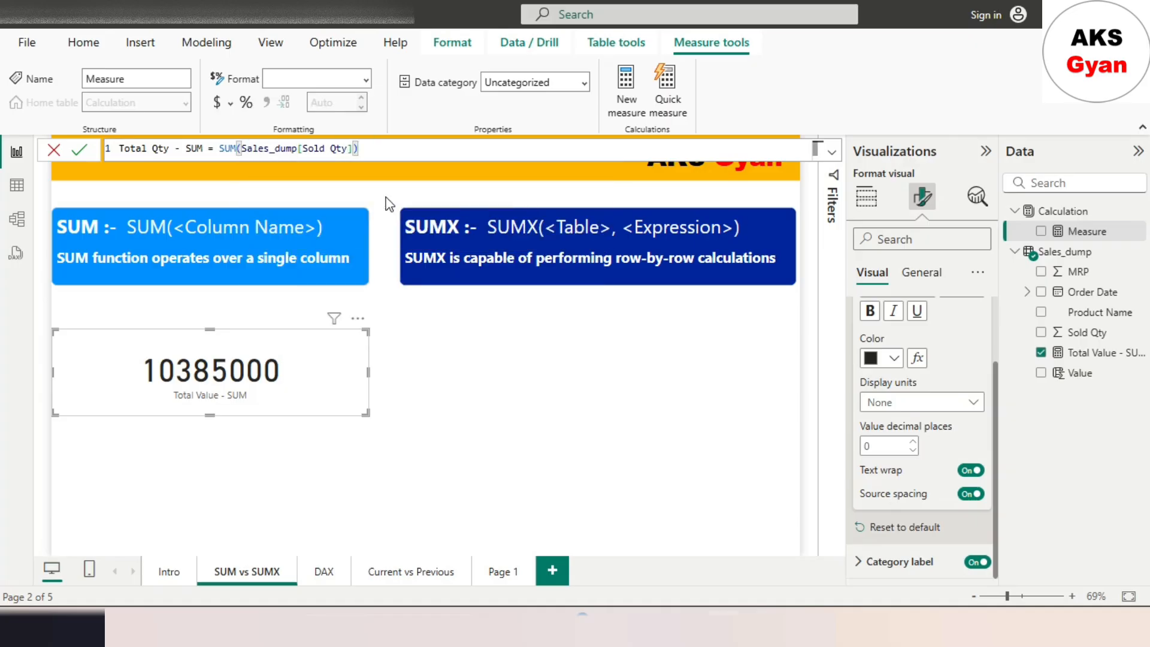
key("Return")
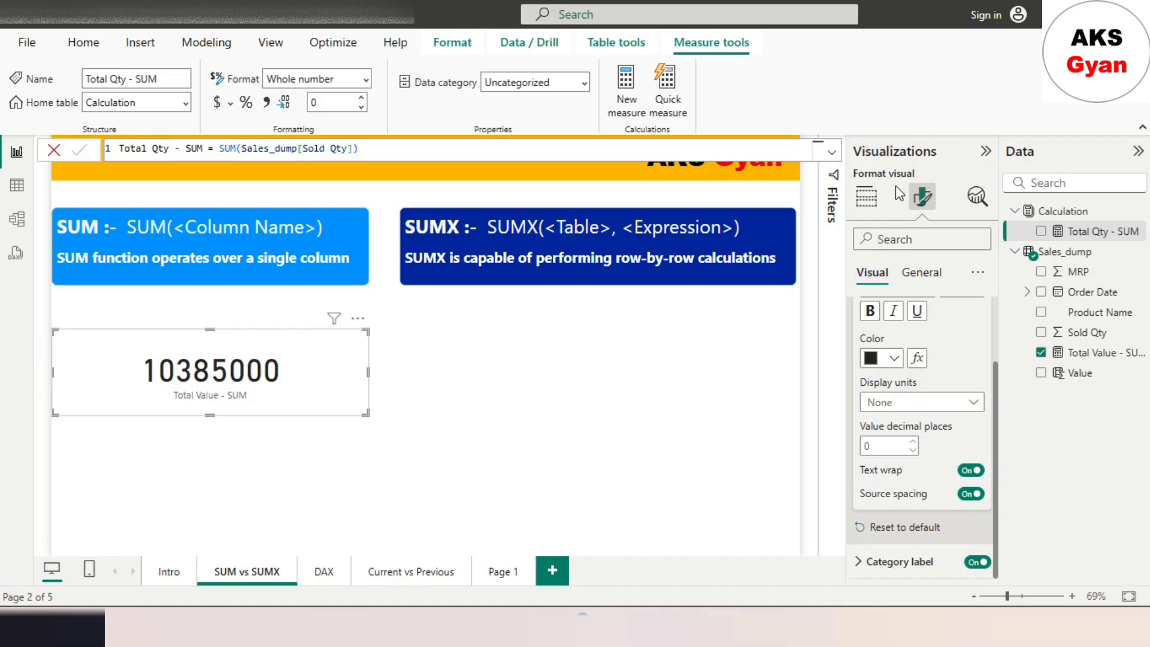
Place the Total Qty - SUM measure on an empty area of the report page as a card visual
left_click(866, 196)
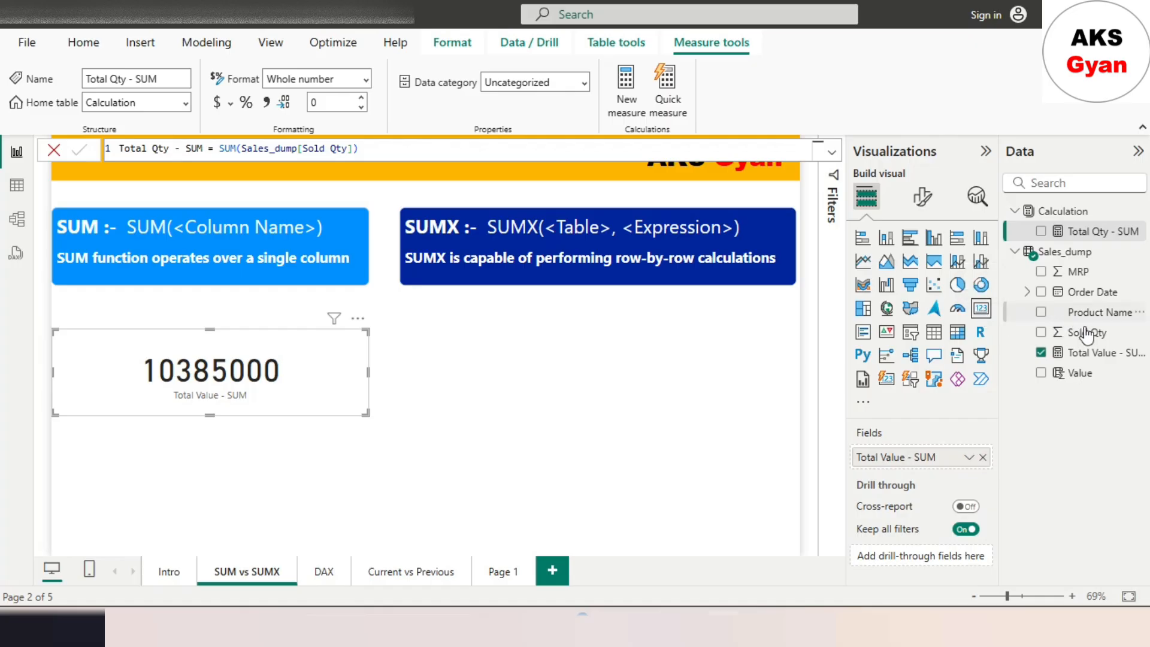
left_click_drag(1062, 232, 617, 430)
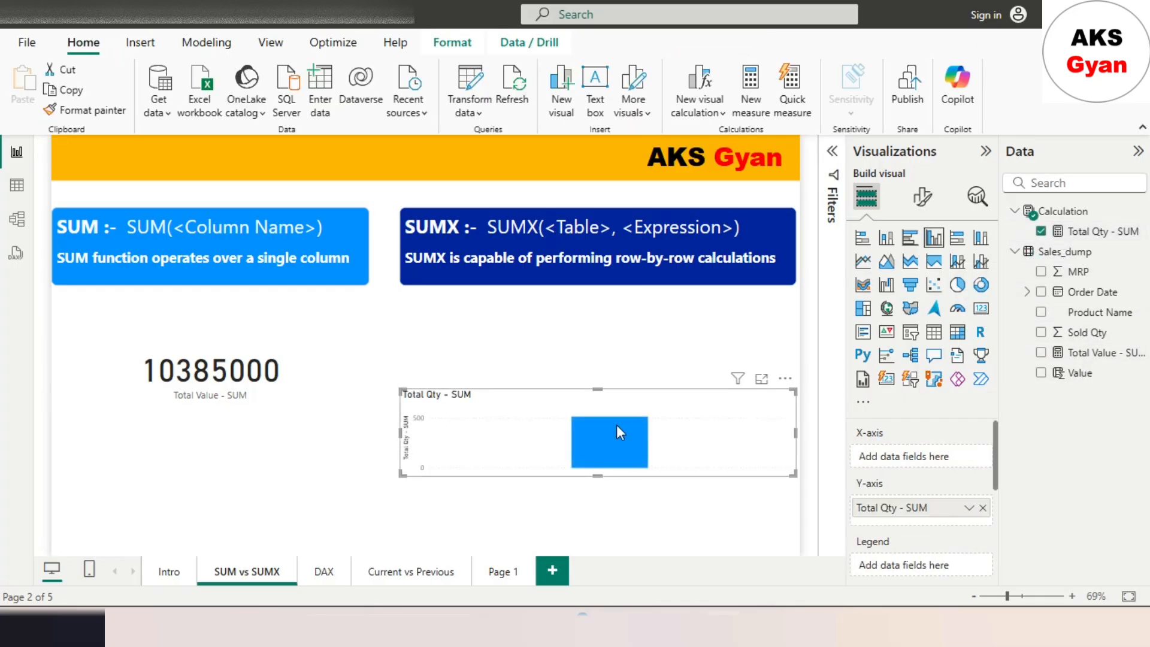
left_click(981, 308)
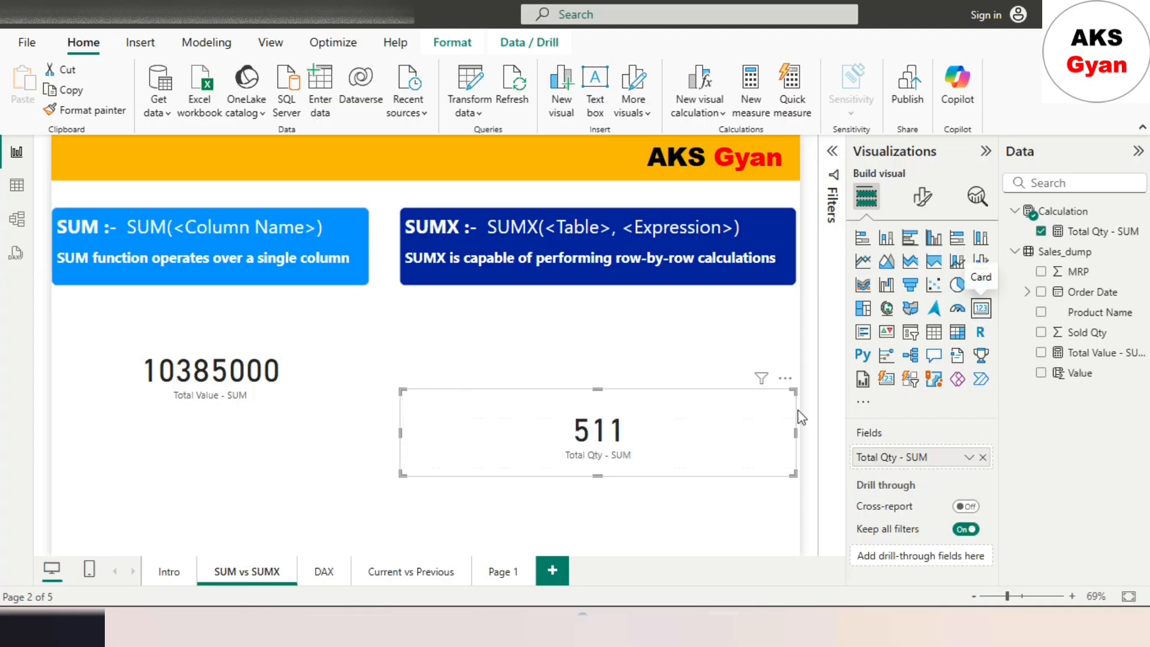
Move the Total Qty card beneath the Total Value card and narrow the Total Value card to end at the same edge
left_click_drag(739, 433, 302, 469)
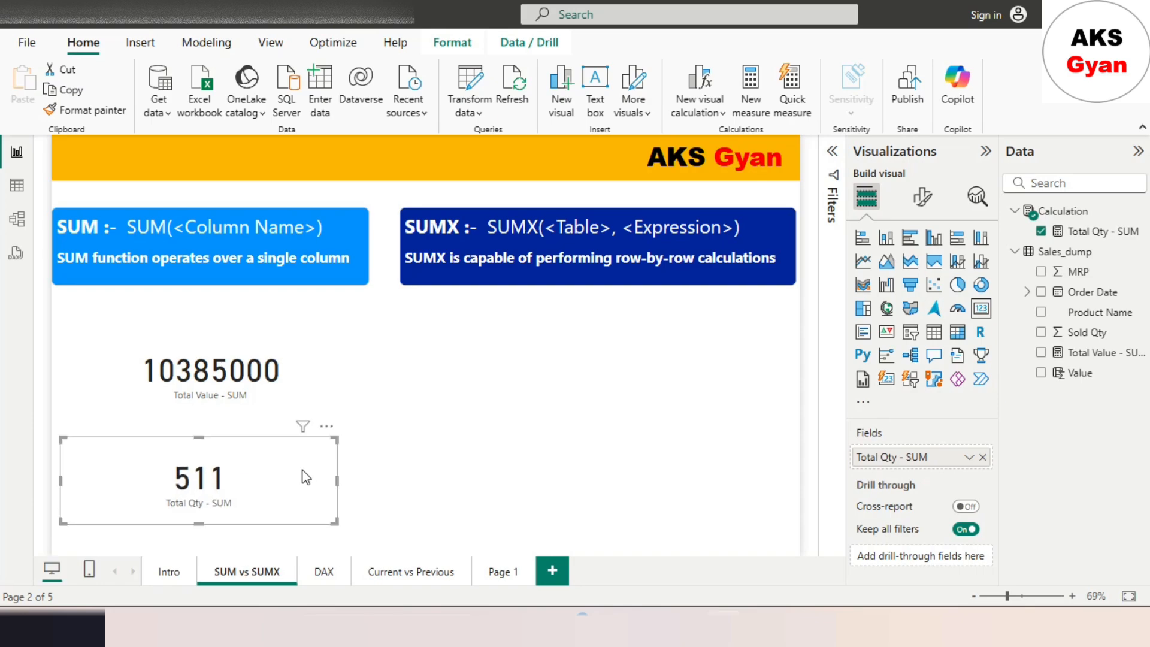
left_click(247, 384)
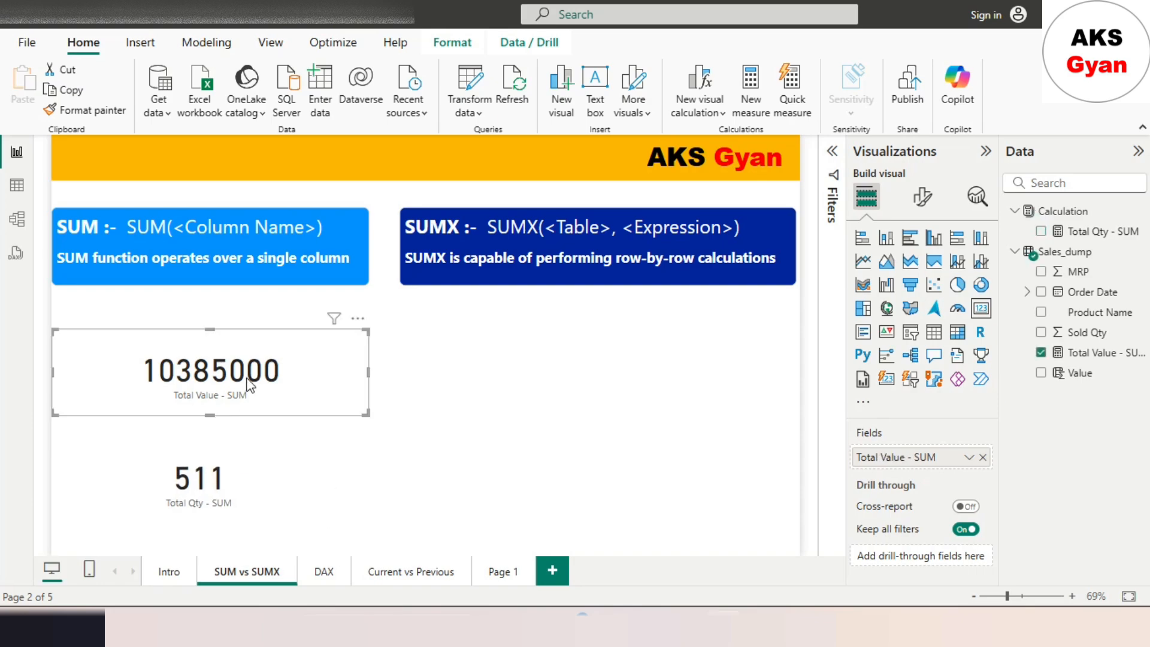
left_click_drag(368, 374, 338, 380)
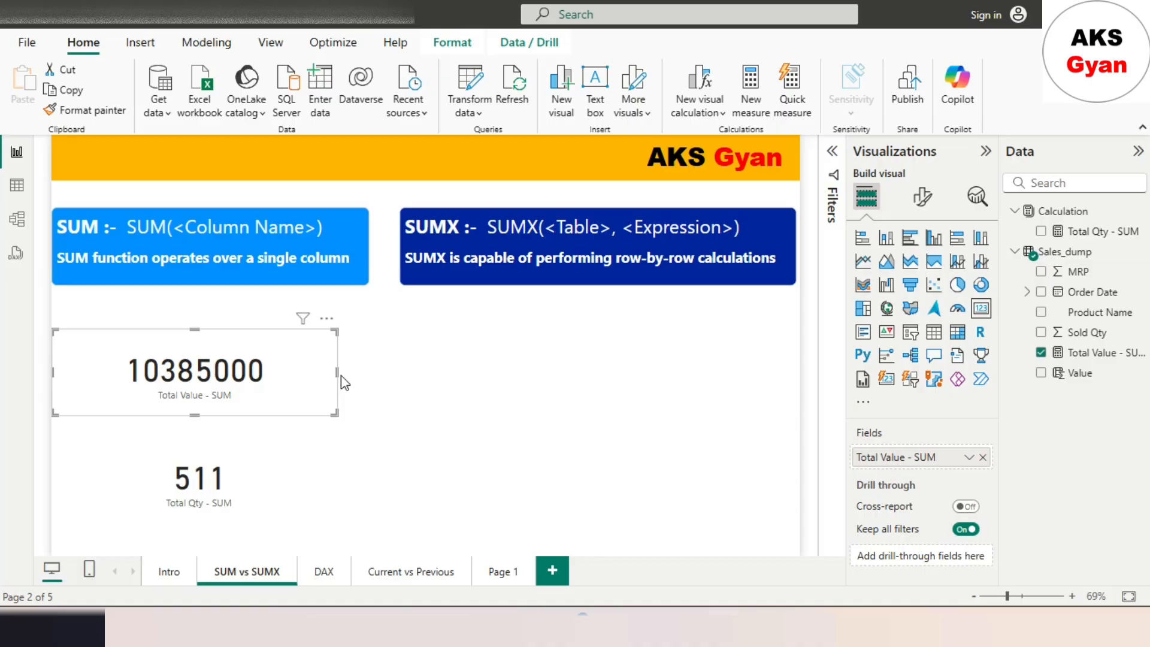
Show the Sales_dump table's rows in the table view with the Value column selected
left_click(17, 185)
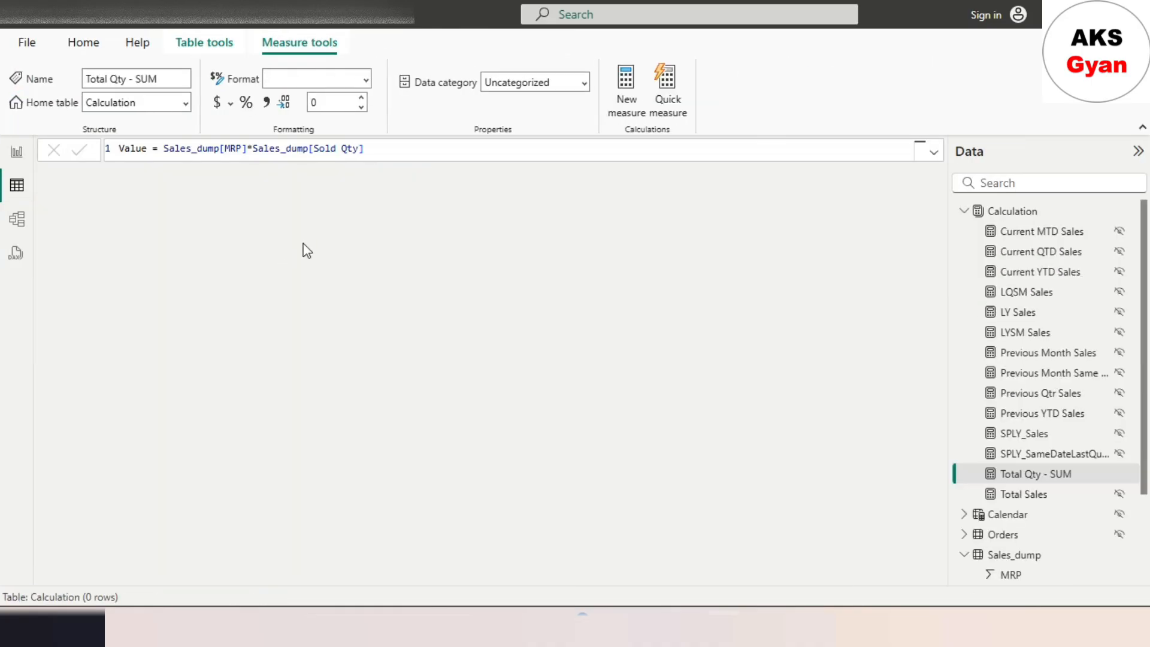
scroll(1048, 509, "down", 3)
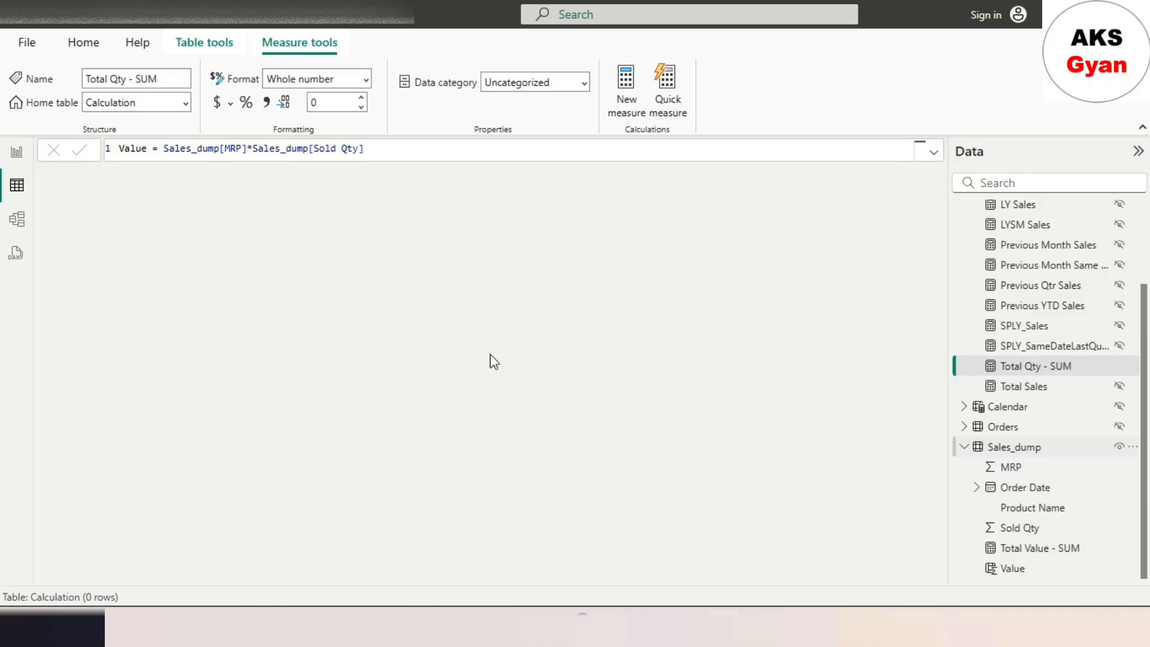
left_click(380, 228)
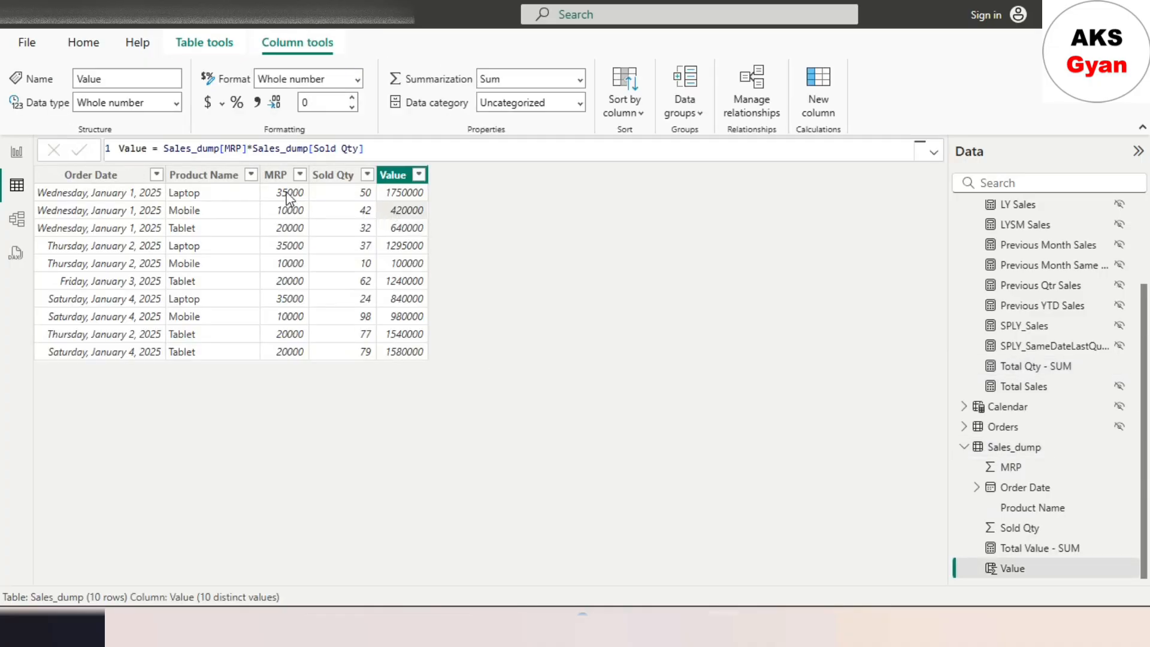
Examine row by row how MRP and Sold Qty relate to Value in the Sales_dump table, including the first Laptop and Mobile rows
left_click(293, 194)
left_click(360, 195)
left_click(384, 194)
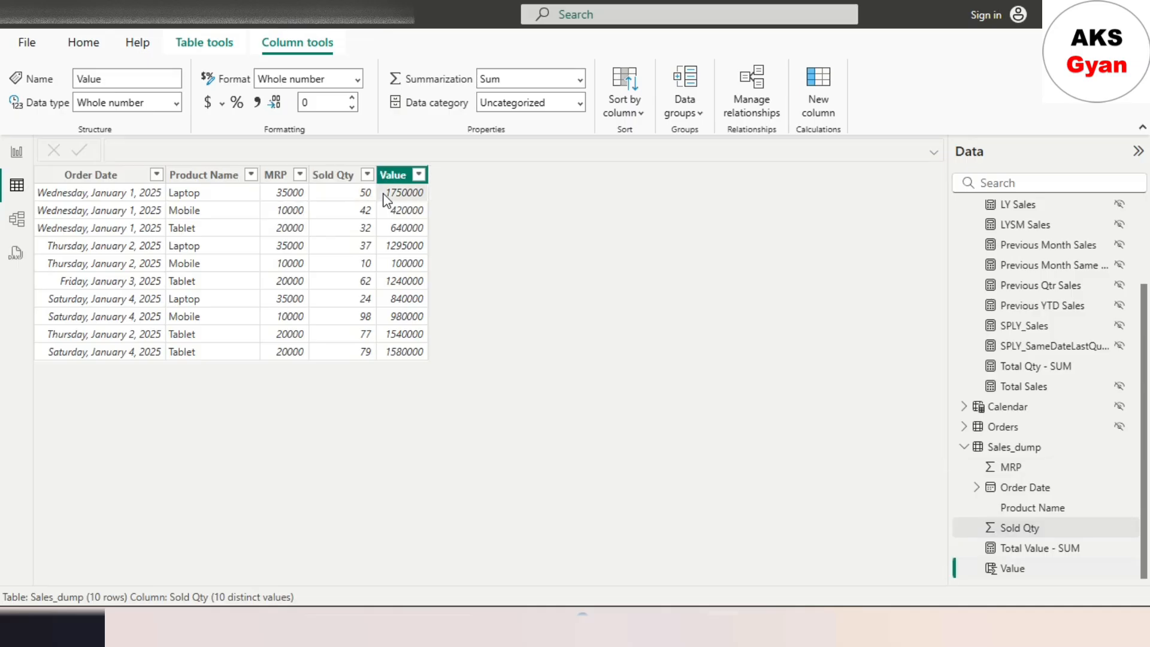
left_click(304, 199)
left_click(366, 205)
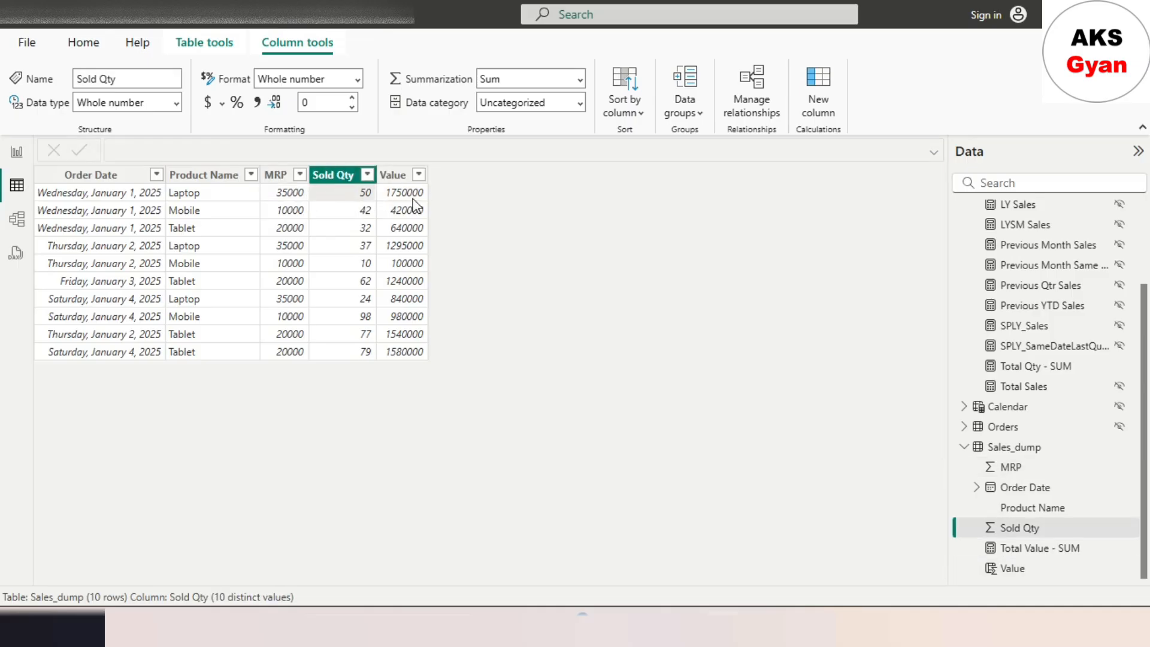
left_click(414, 207)
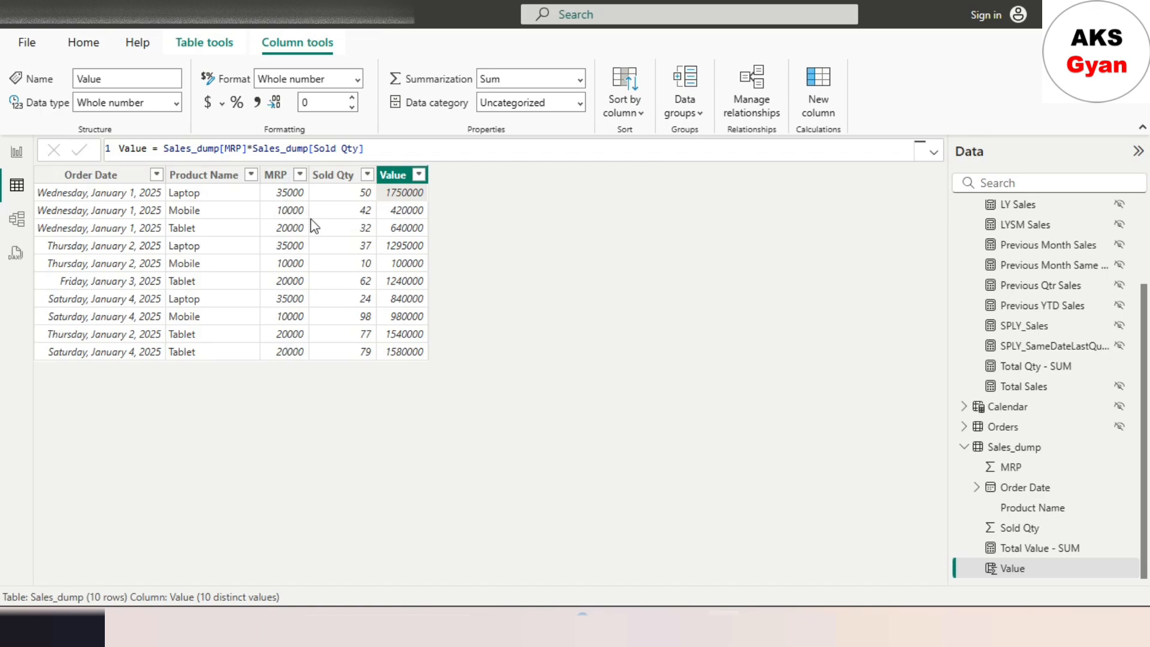
left_click(268, 175)
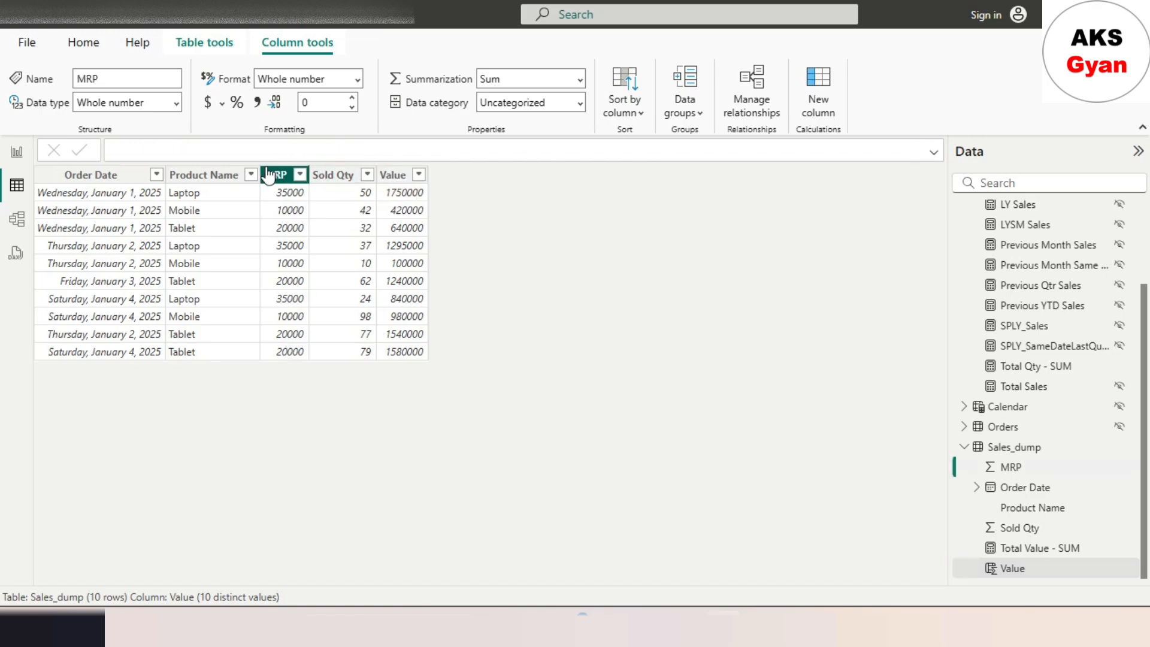
left_click(334, 175)
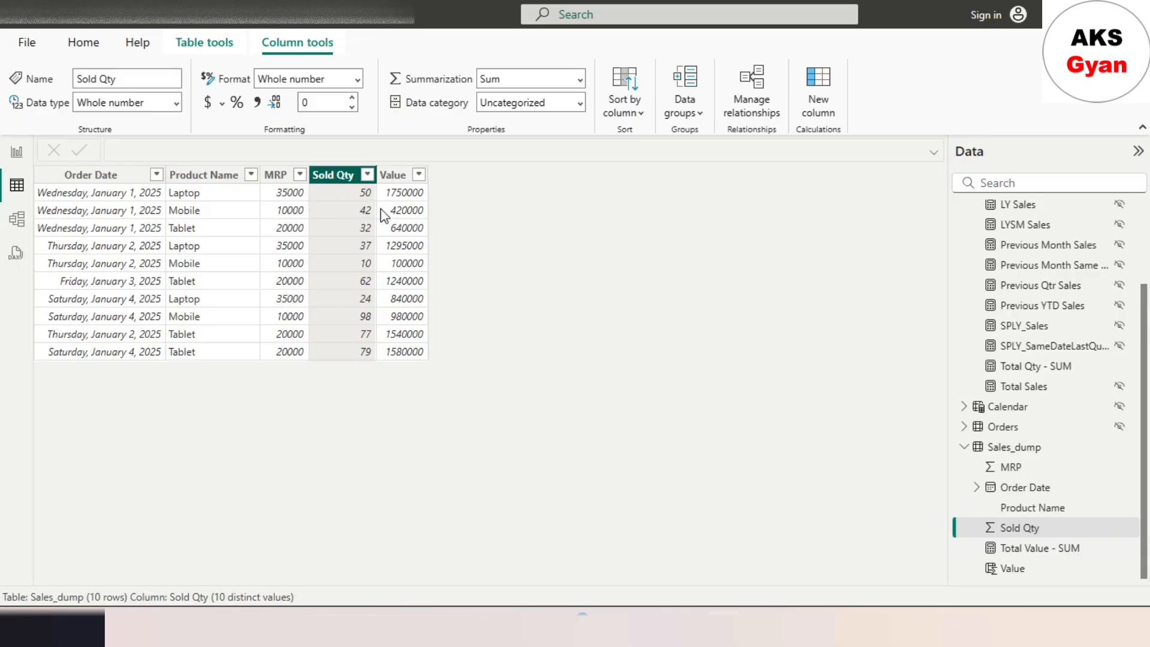
left_click(299, 210)
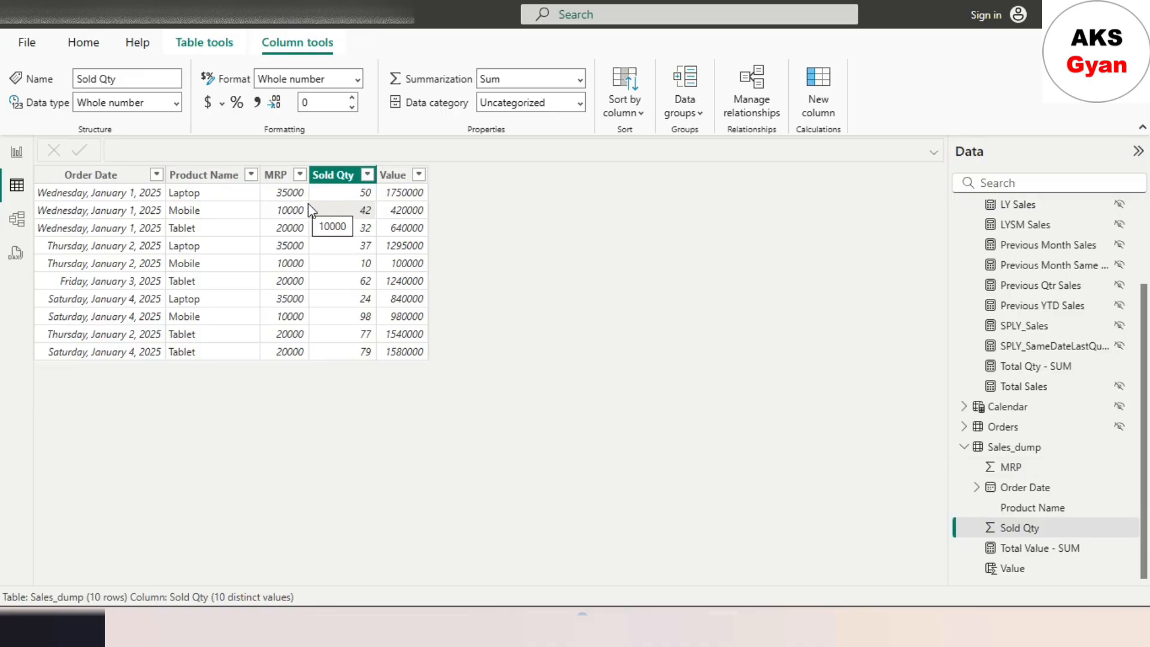
left_click(242, 201)
left_click(276, 195)
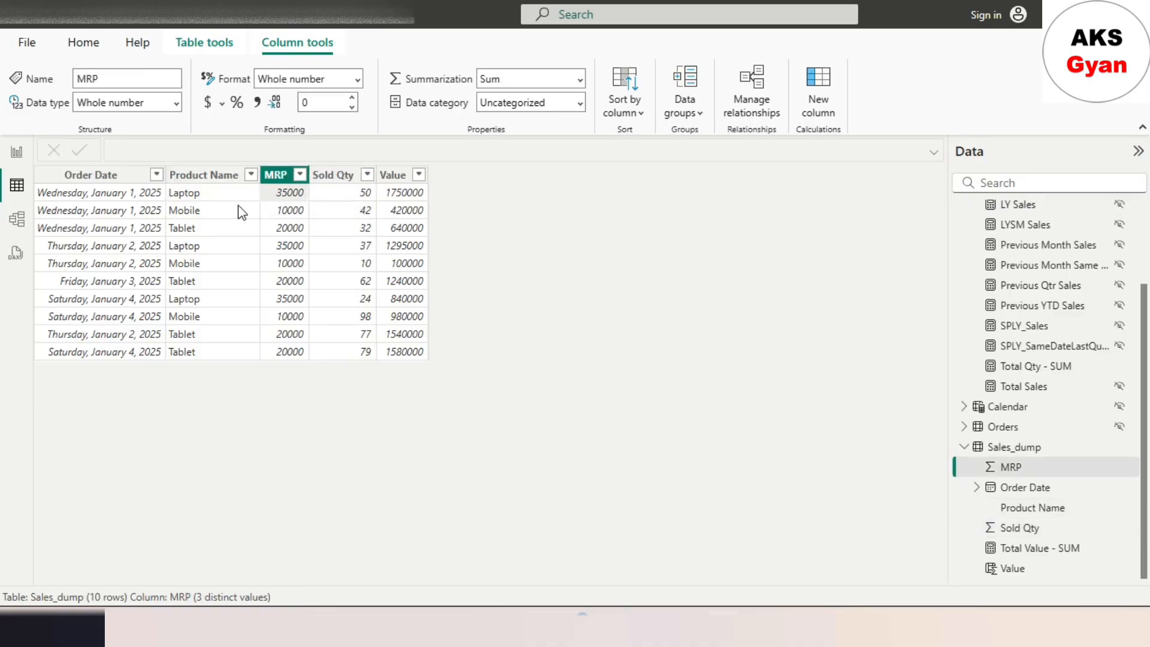
left_click(243, 212)
left_click(282, 211)
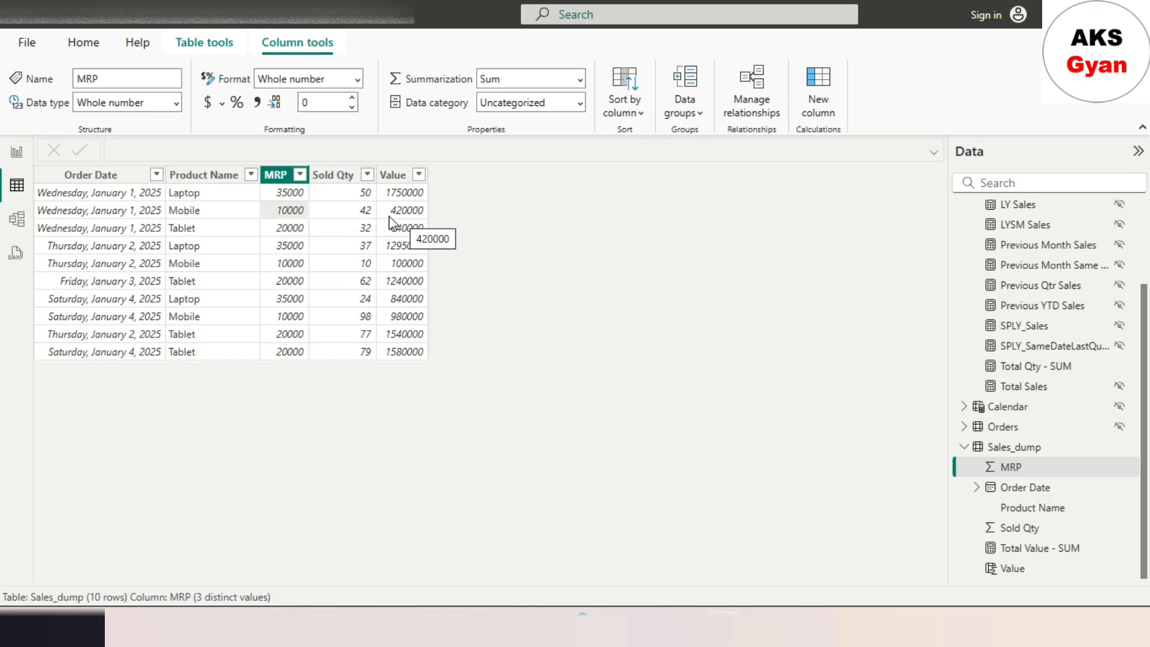
Return to the report page and start a new measure in the Sales_dump table named Total Value - SUMX, using the SUMX function
left_click(18, 155)
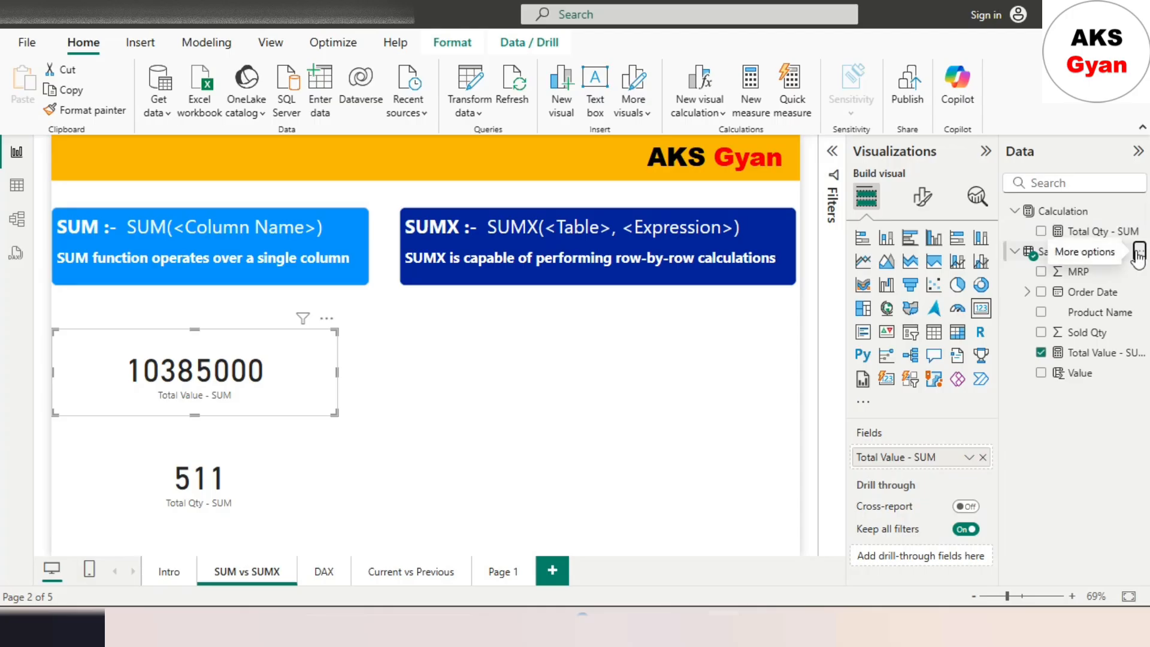
left_click(1138, 254)
left_click(1072, 282)
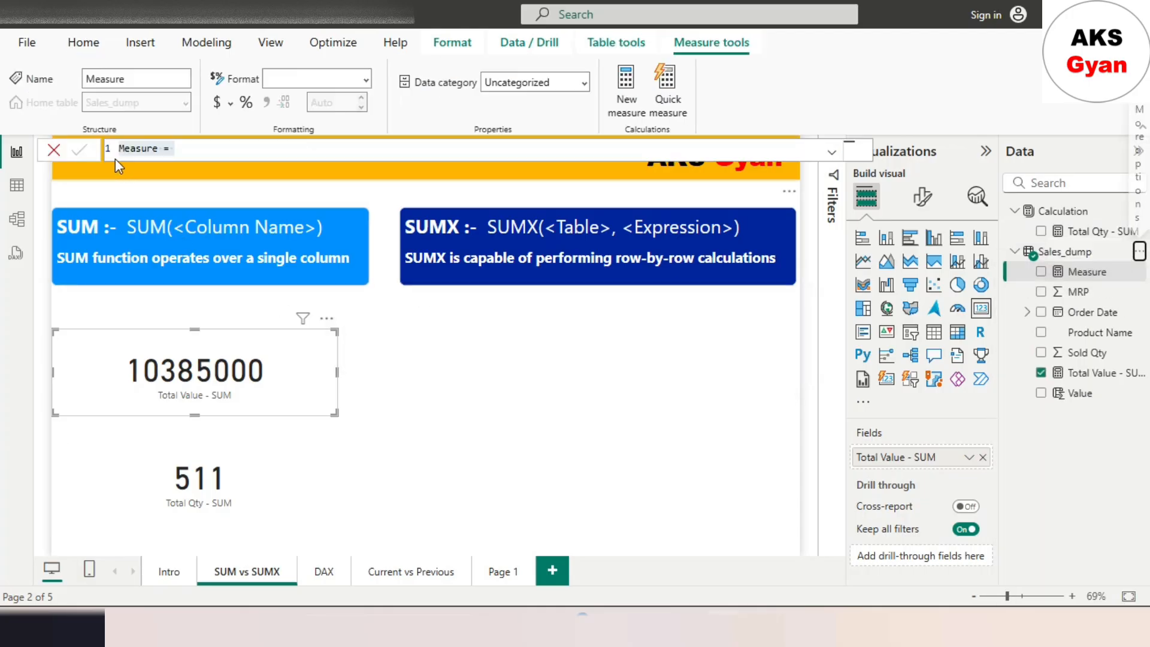
type("Tota")
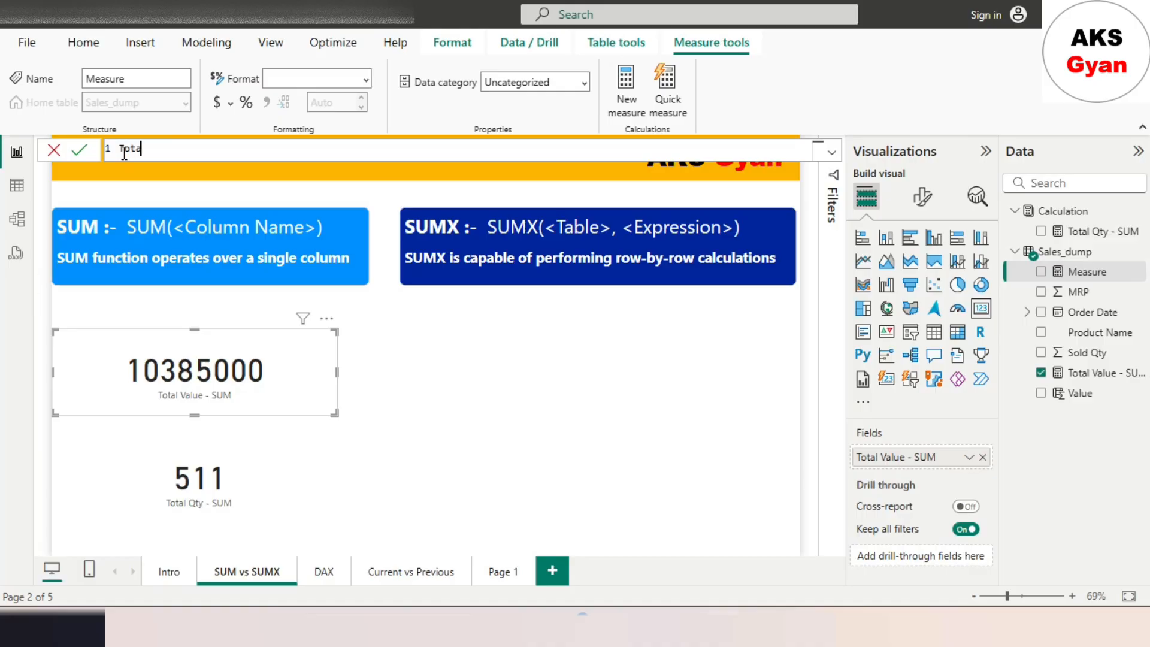
type("l Value - SUMX = sum")
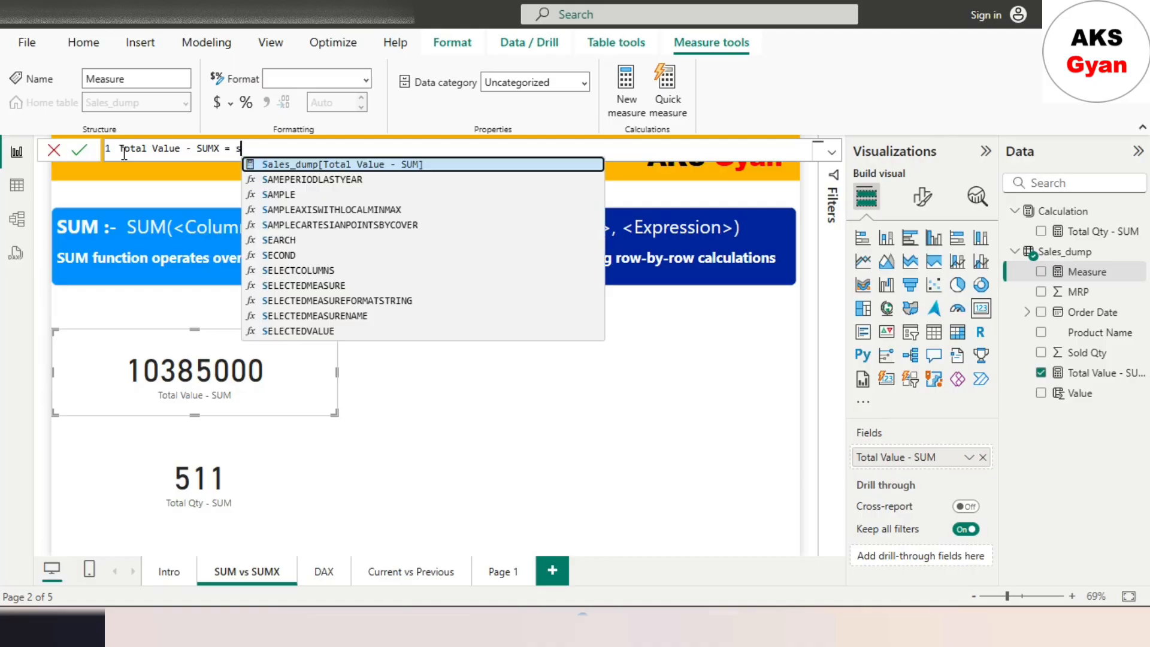
type("x")
key("Tab")
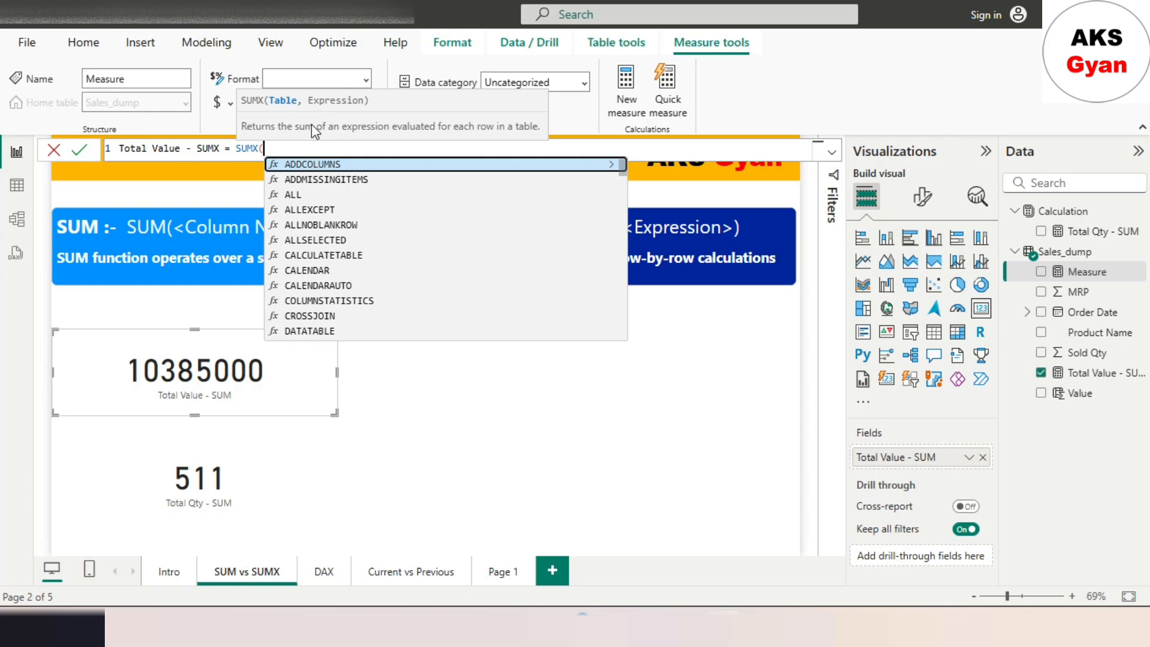
Complete the SUMX formula with Sales_dump as the table and Sales_dump[MRP]*Sales_dump[Sold Qty] as the expression, and commit the measure
type("Sales_dump")
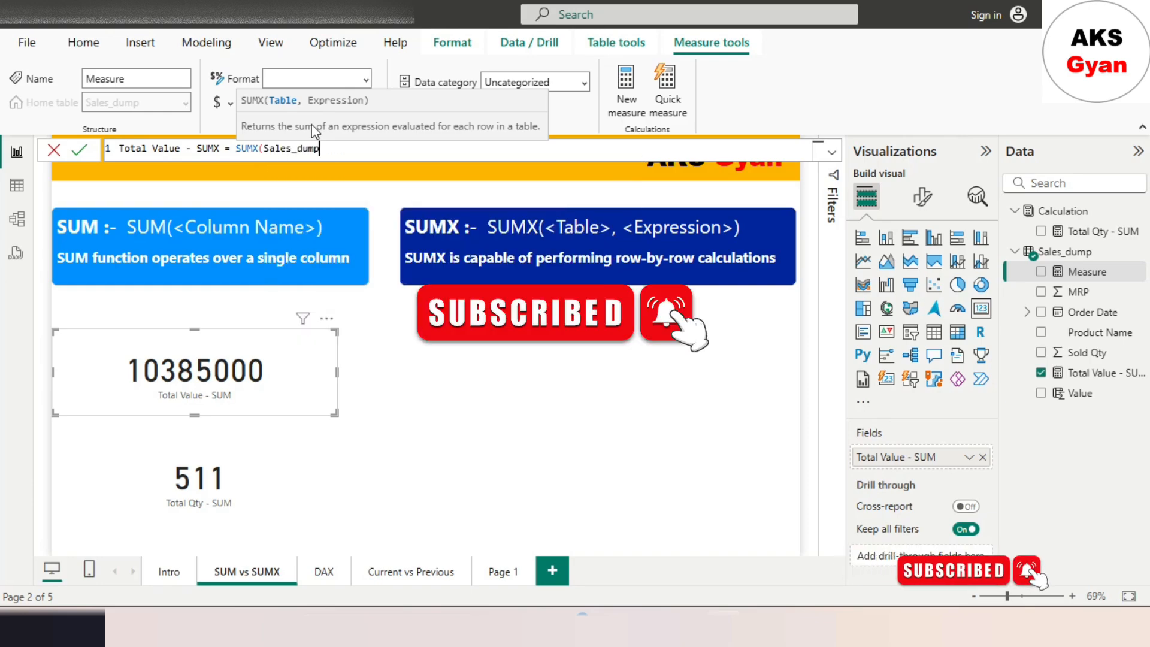
type(",")
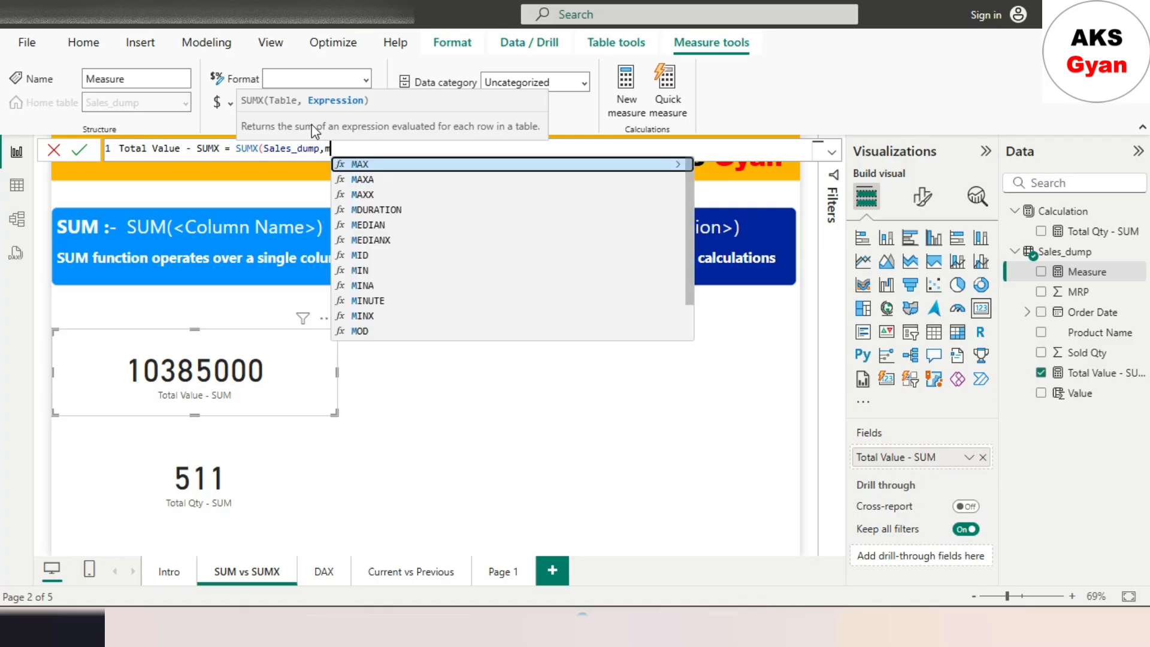
type("mar")
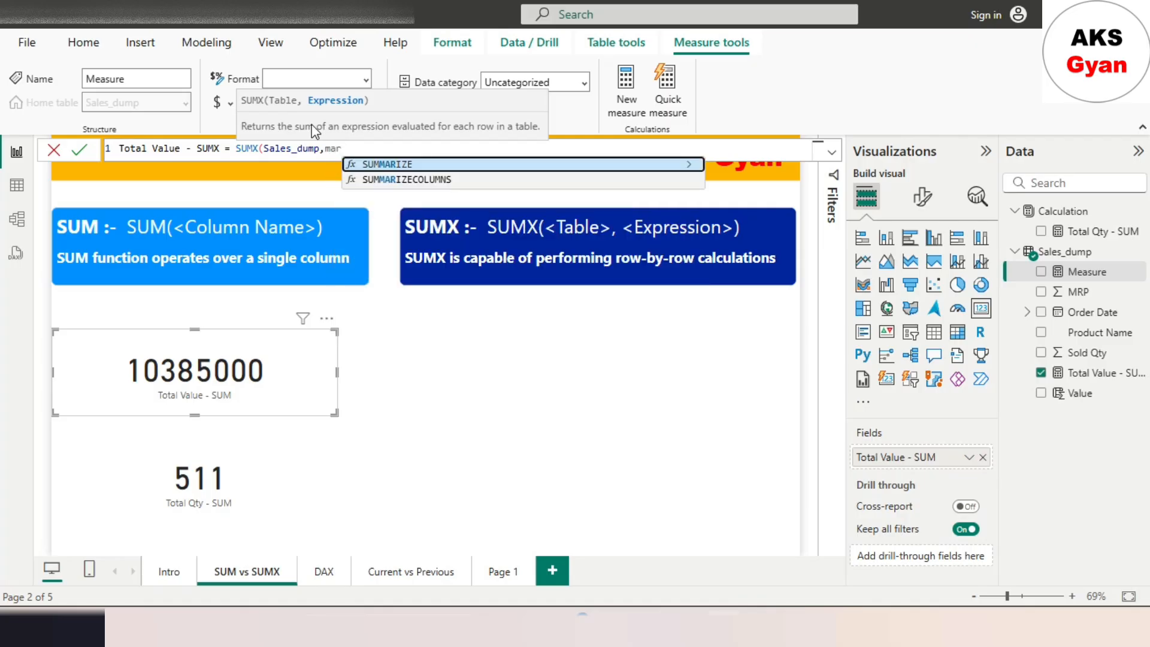
key("BackSpace")
key("BackSpace")
key("BackSpace")
type("mrp")
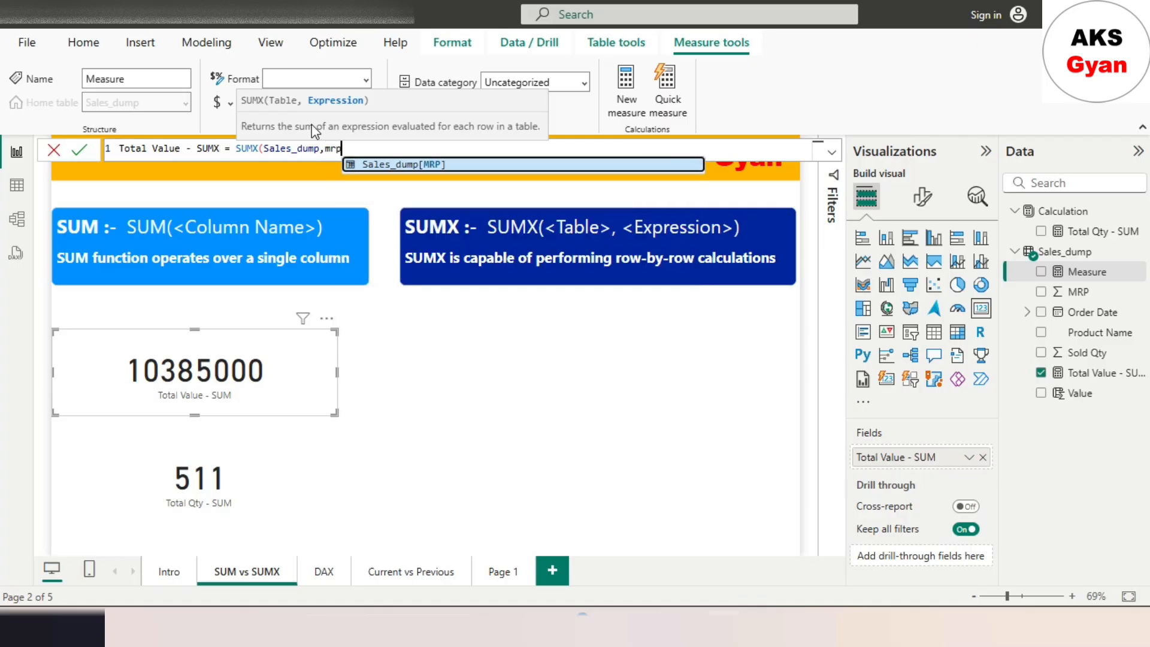
key("Tab")
type("*")
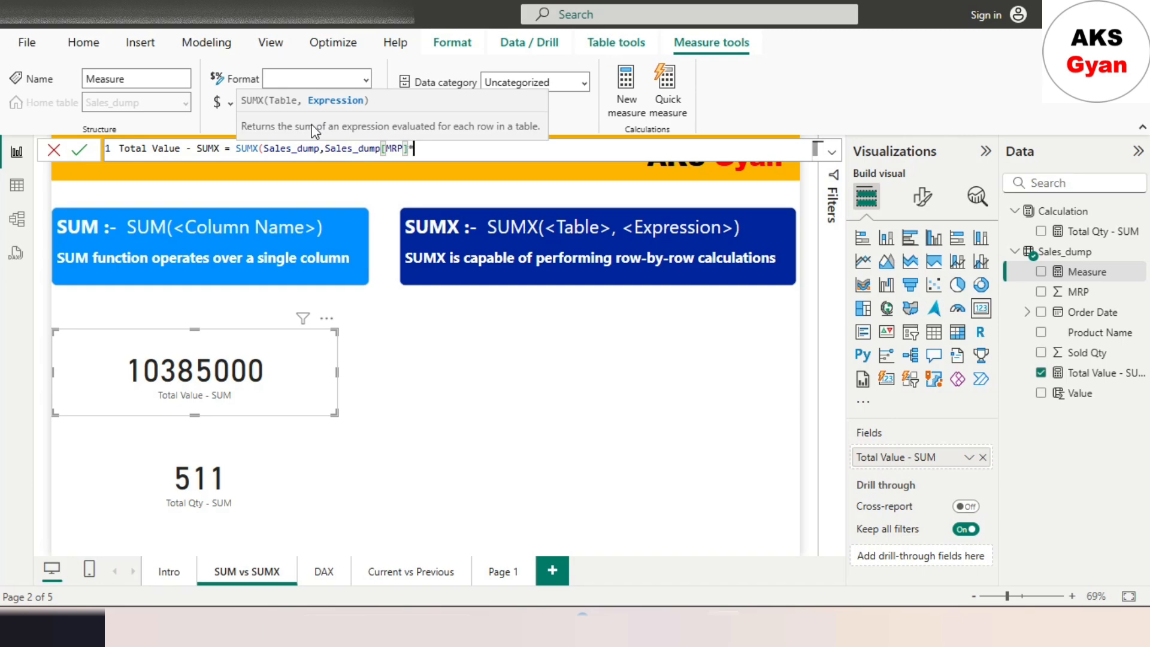
type("sold")
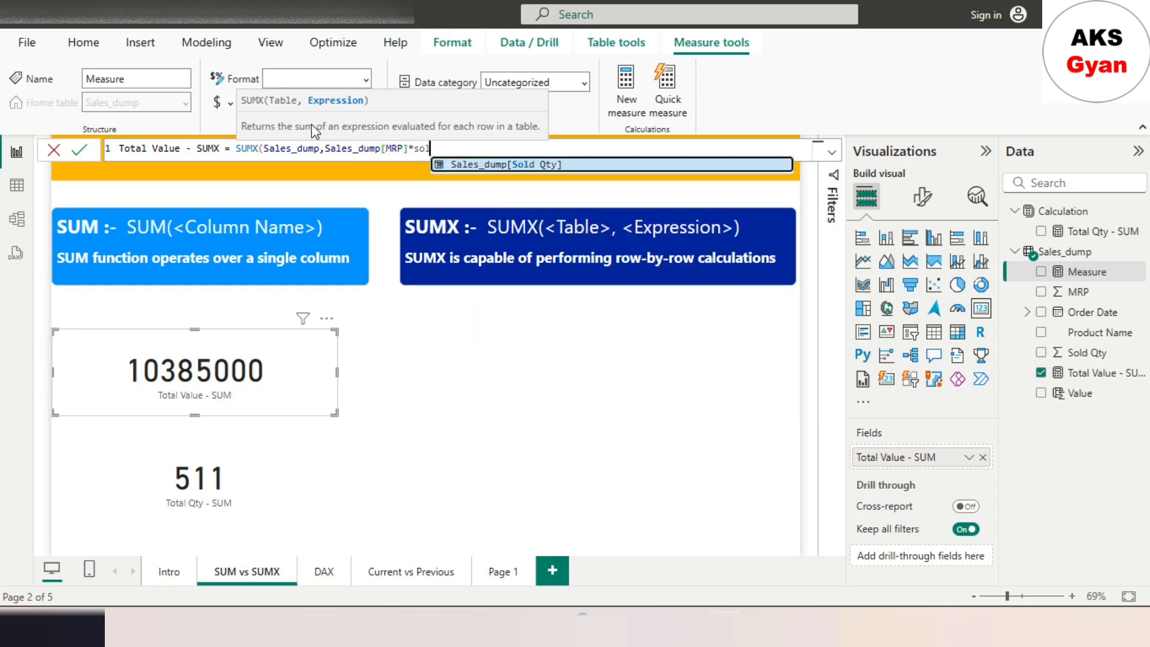
key("Tab")
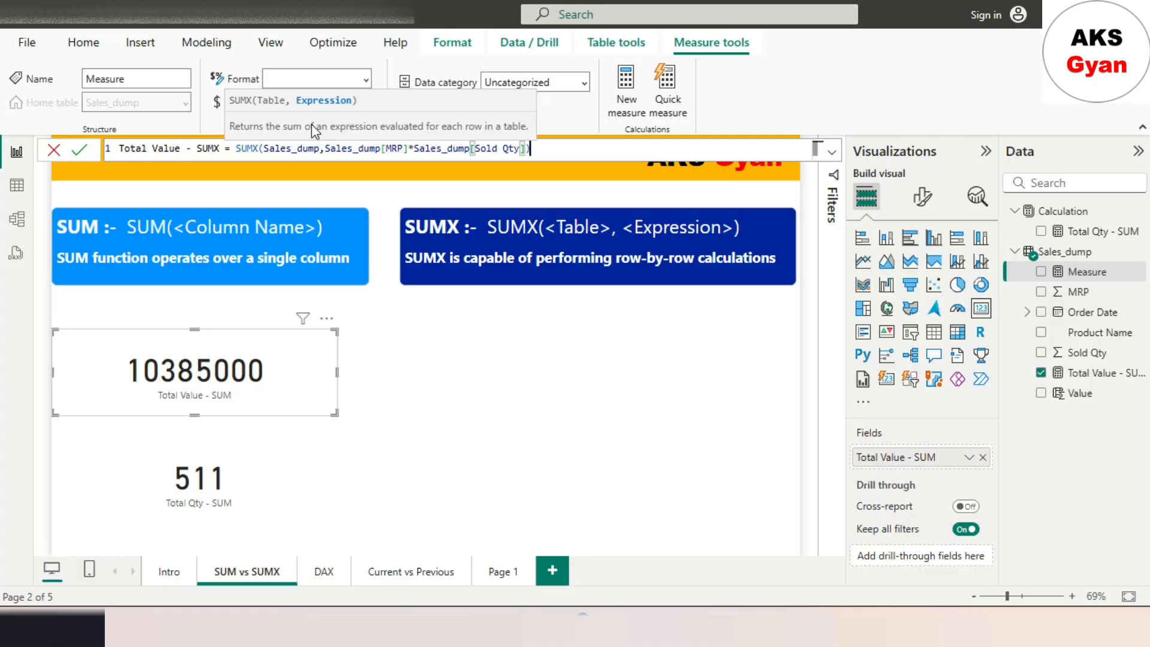
type(")")
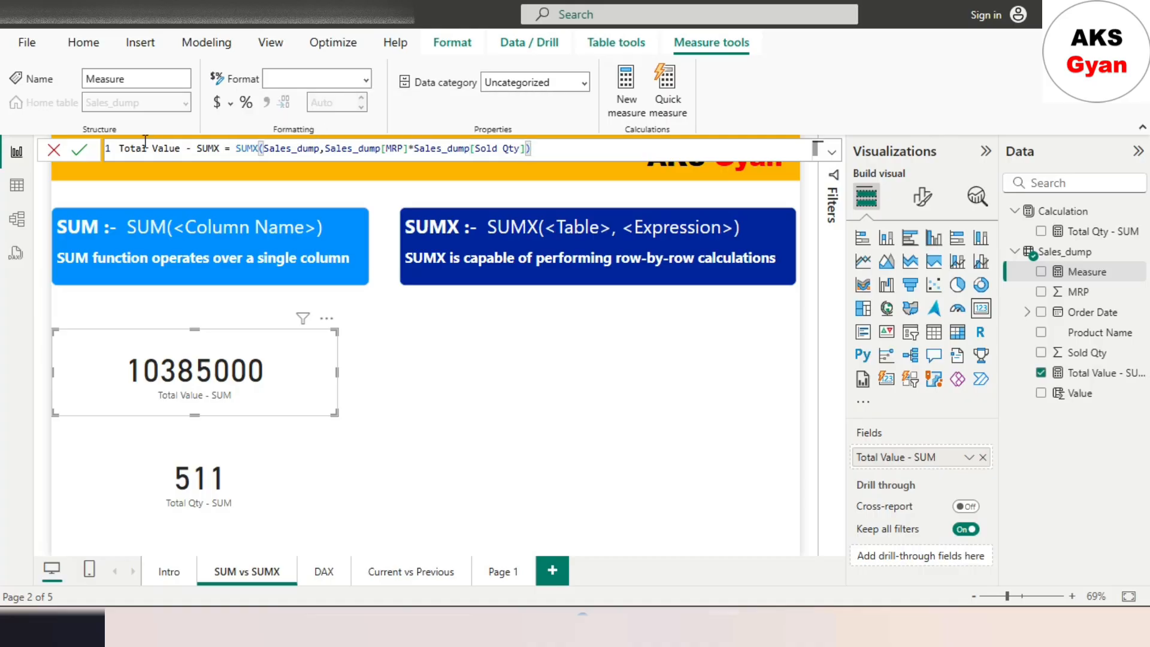
left_click(79, 150)
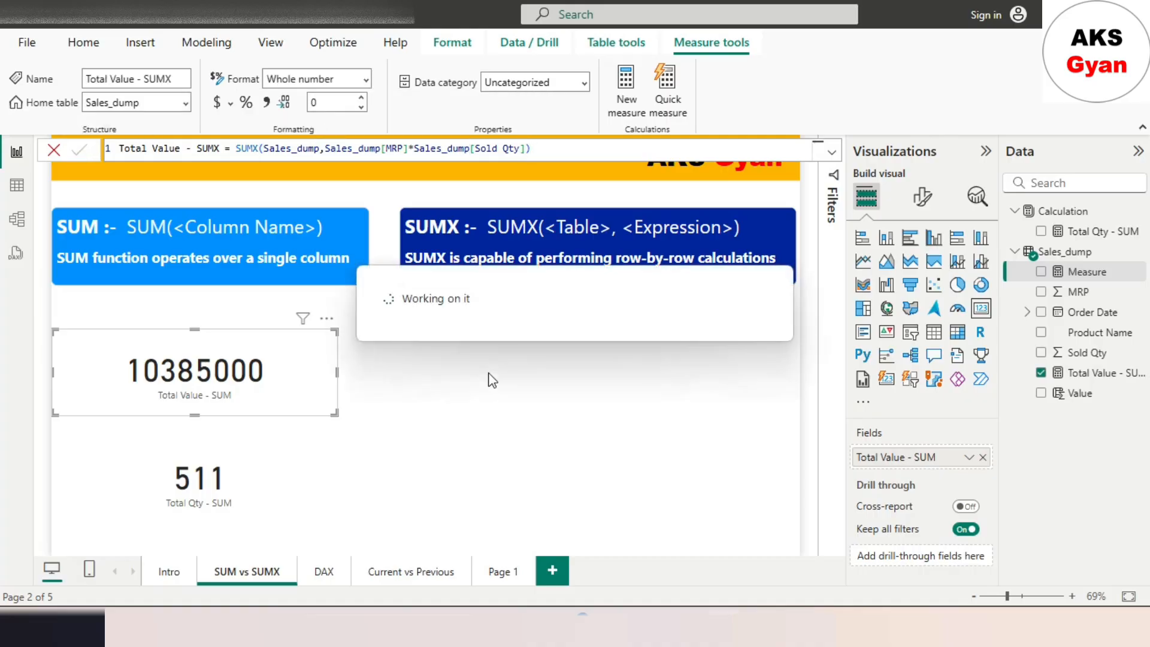
Add a card visual showing Total Value - SUMX and place it beneath the SUMX heading, level with the Total Value - SUM card
left_click(488, 380)
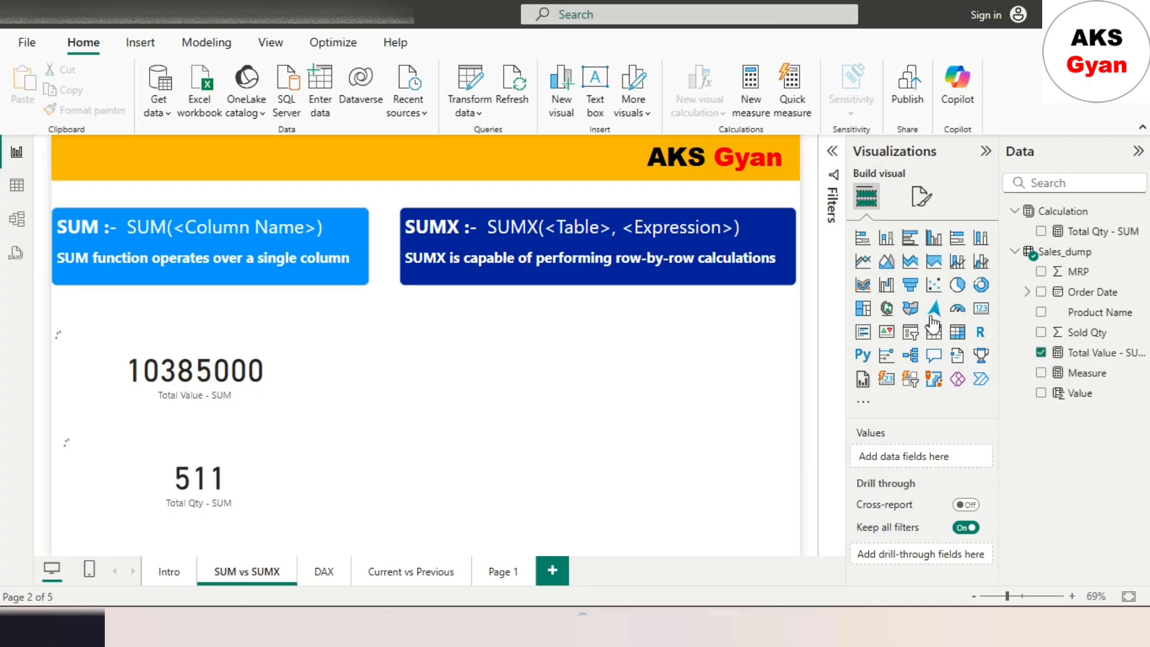
left_click(981, 308)
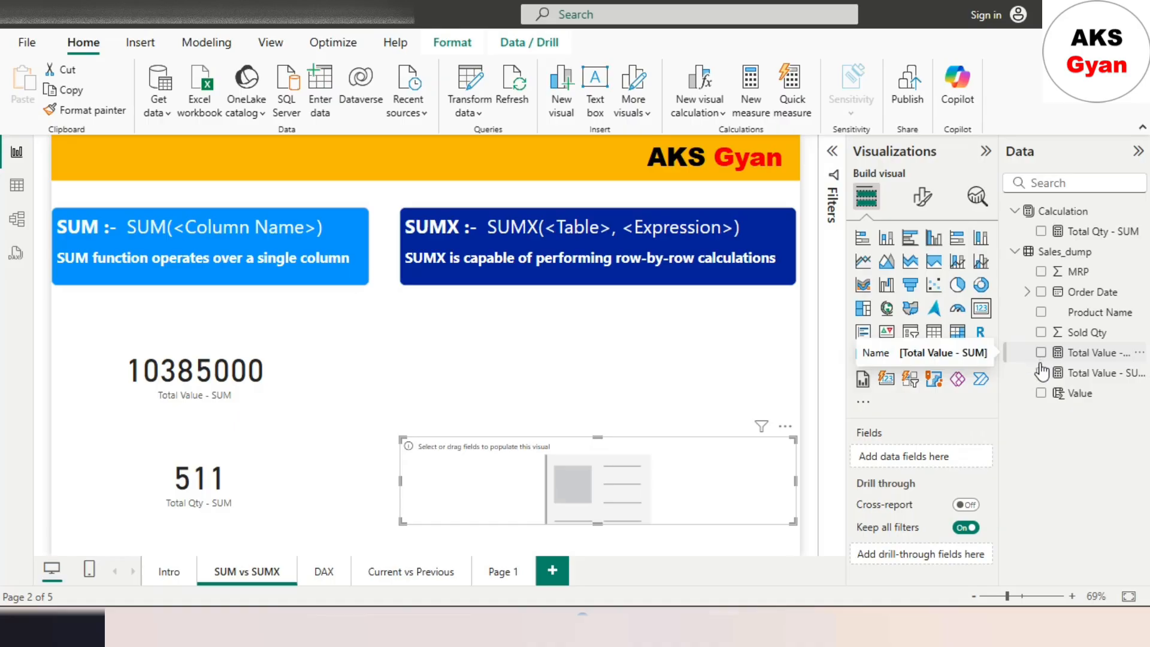
left_click(1041, 373)
left_click_drag(709, 519, 693, 390)
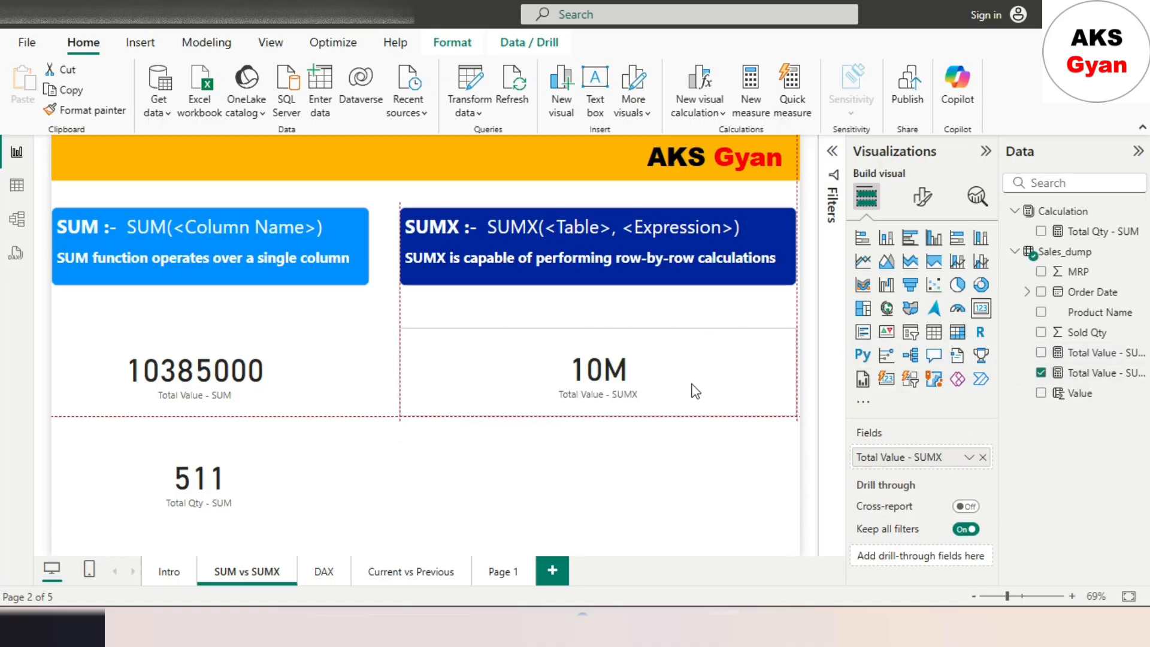
Set the callout value's display units to None on the Total Value - SUMX card
left_click(922, 199)
left_click(908, 314)
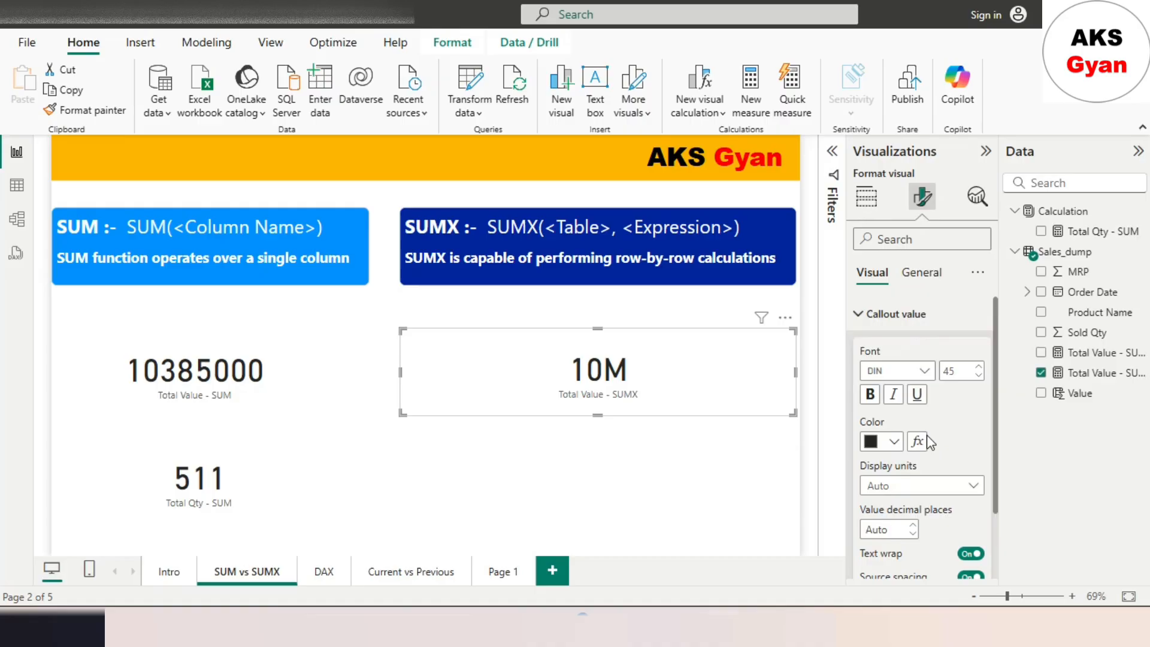
left_click(925, 484)
left_click(889, 387)
Compare the Total Value - SUM, Total Value - SUMX and Total Qty - SUM cards on the report page
left_click(240, 391)
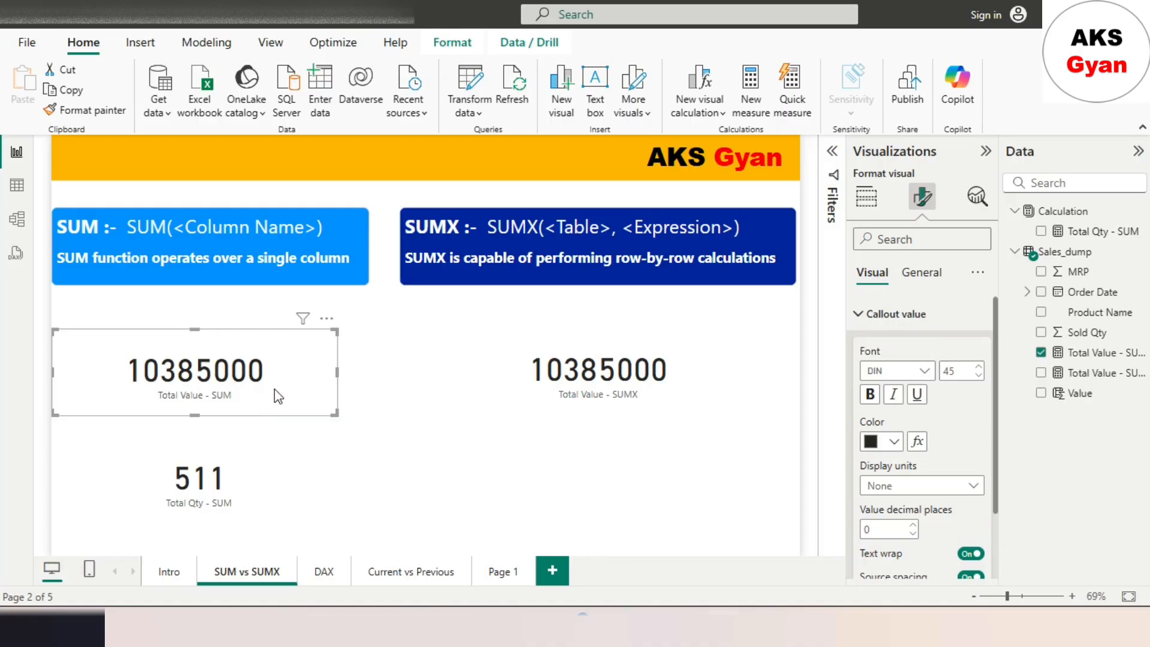
left_click(542, 373)
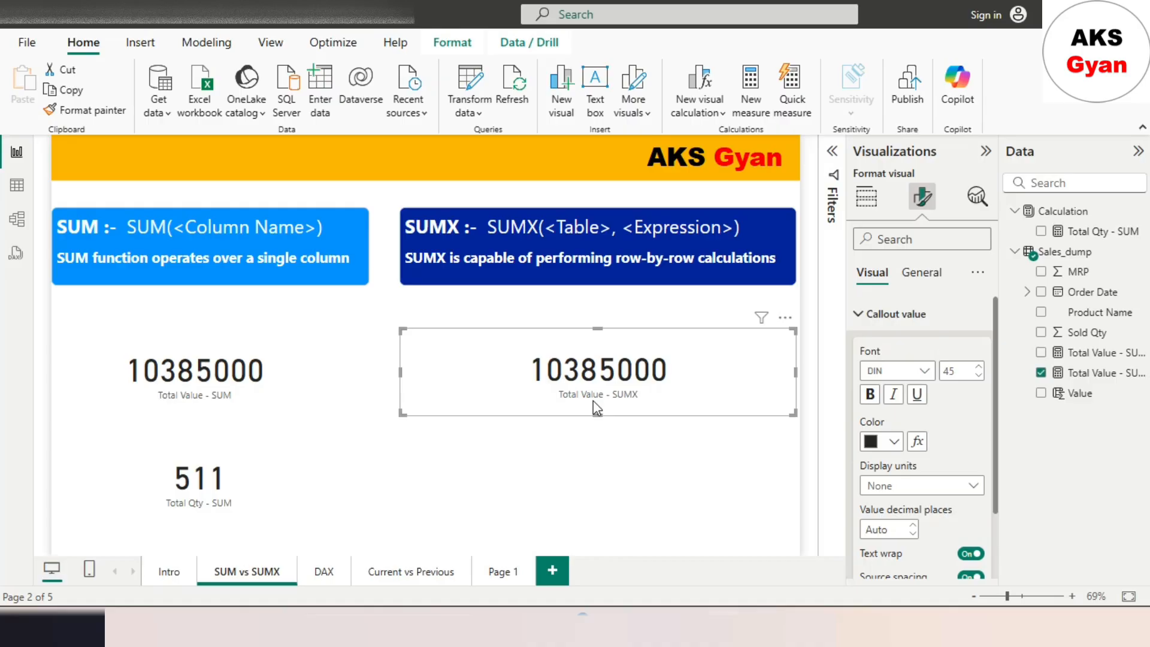
left_click(275, 379)
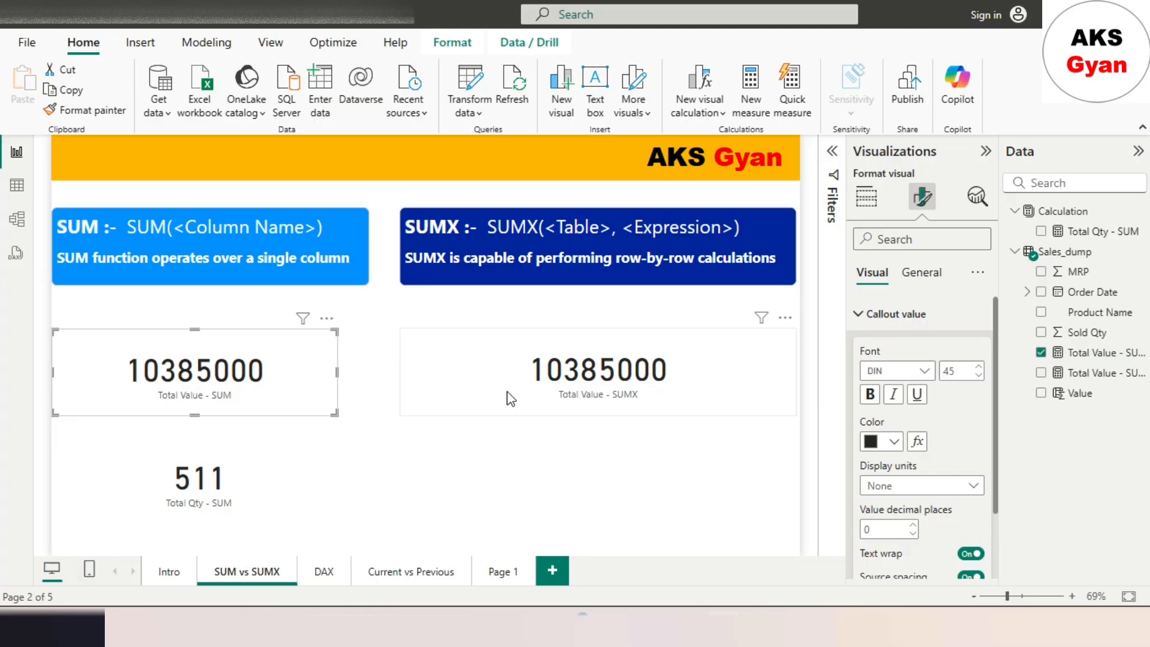
left_click(237, 463)
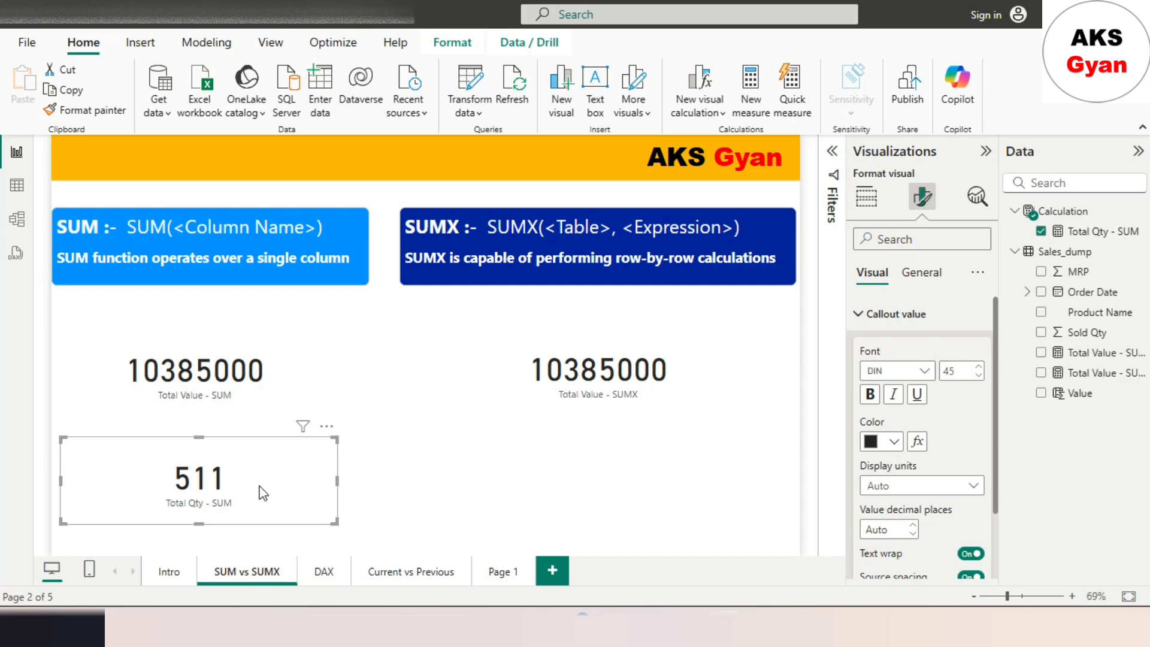
left_click(525, 397)
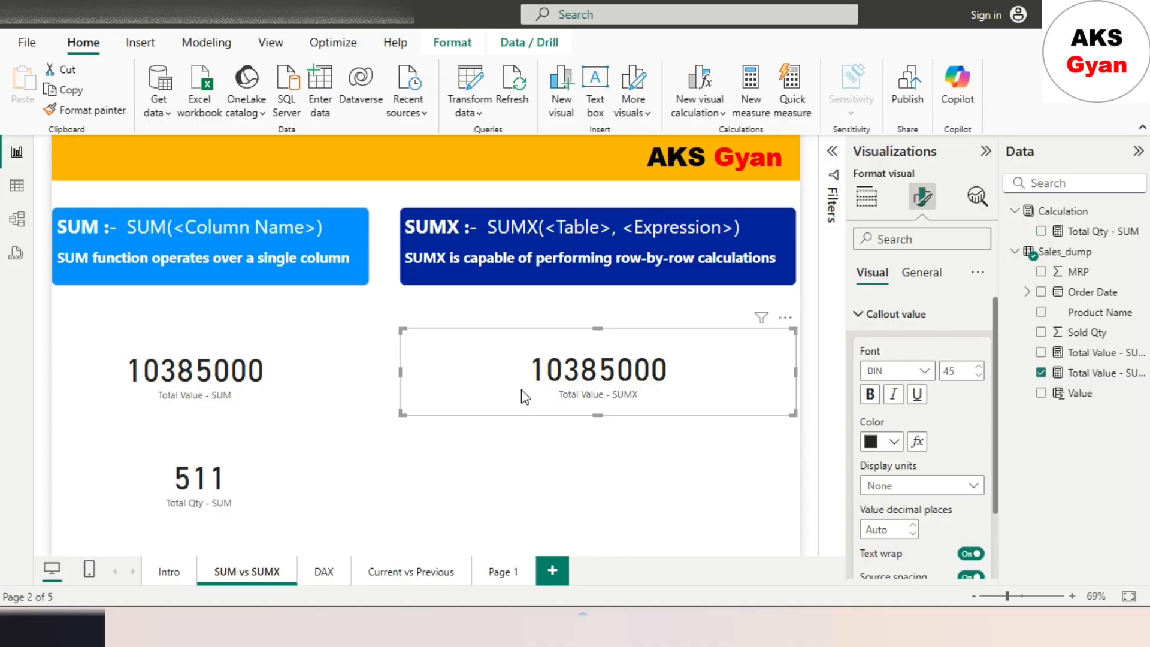
left_click(527, 451)
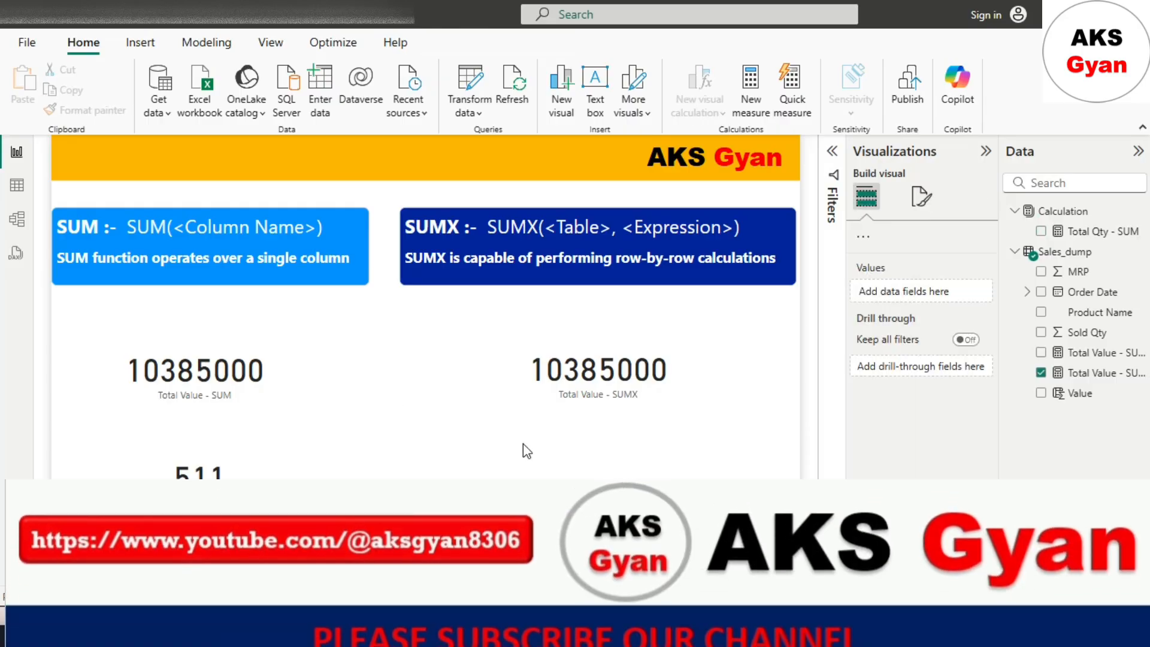